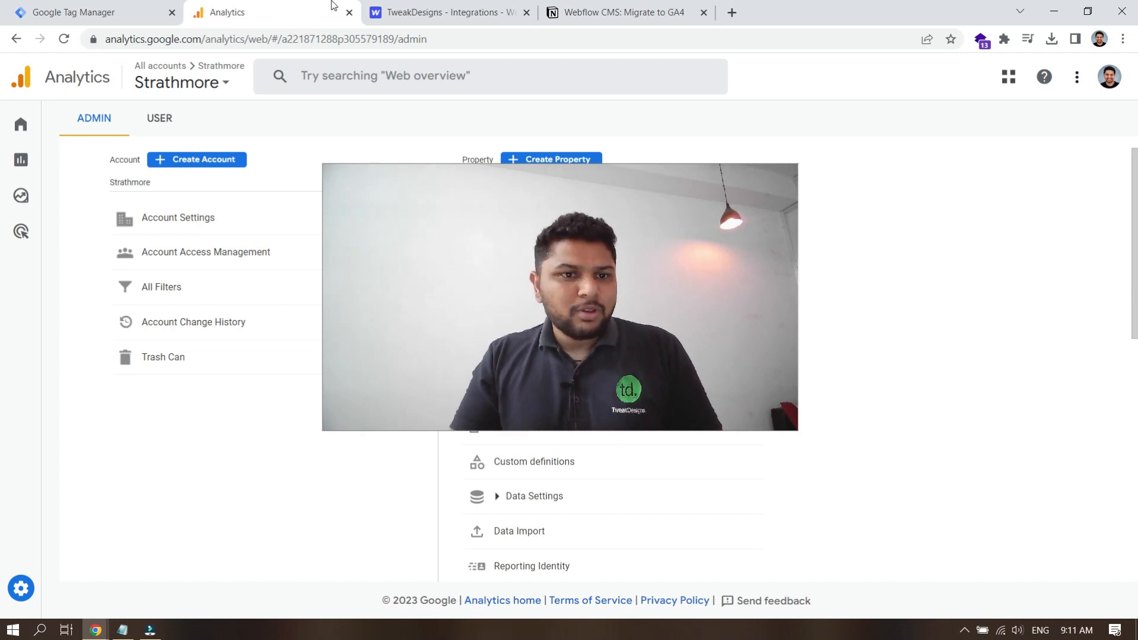
Open the "Webflow CMS: Migrate to GA4" Notion page and read through the prerequisites and migration steps
left_click(632, 6)
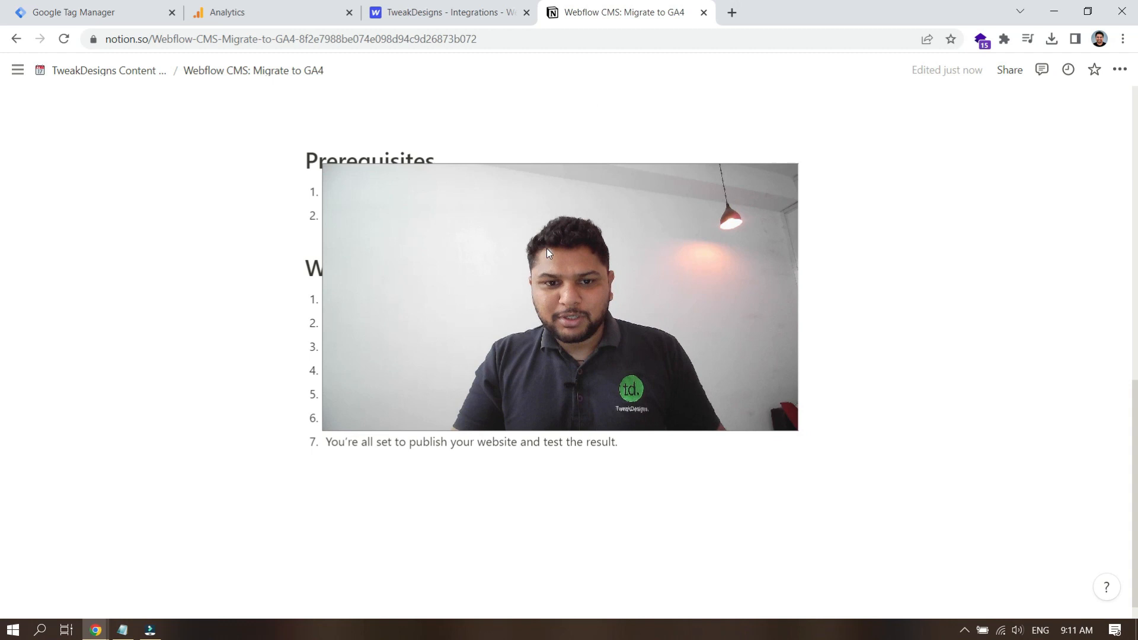
left_click(429, 226)
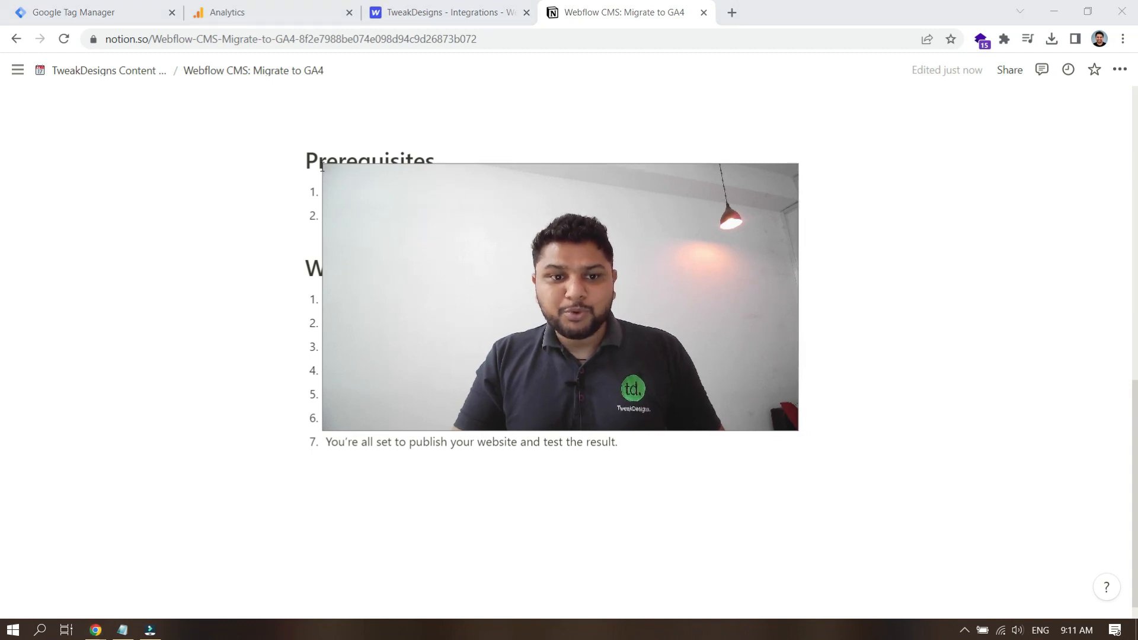
left_click_drag(323, 168, 576, 294)
left_click_drag(689, 349, 1008, 534)
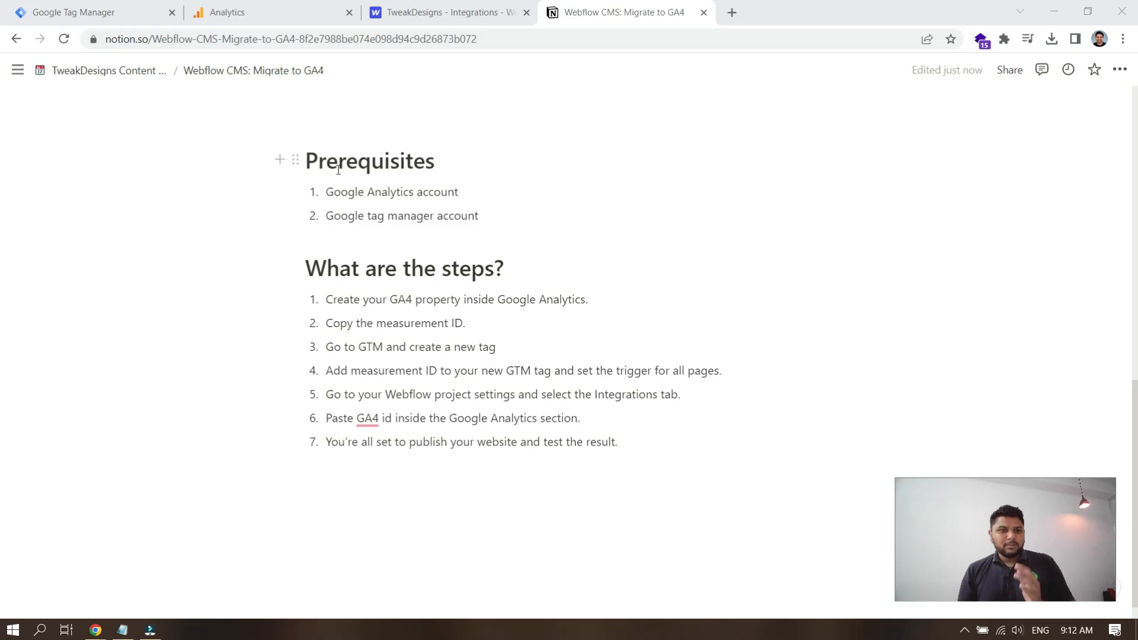
Switch to Google Analytics and view the list of available analytics accounts and properties
left_click(279, 11)
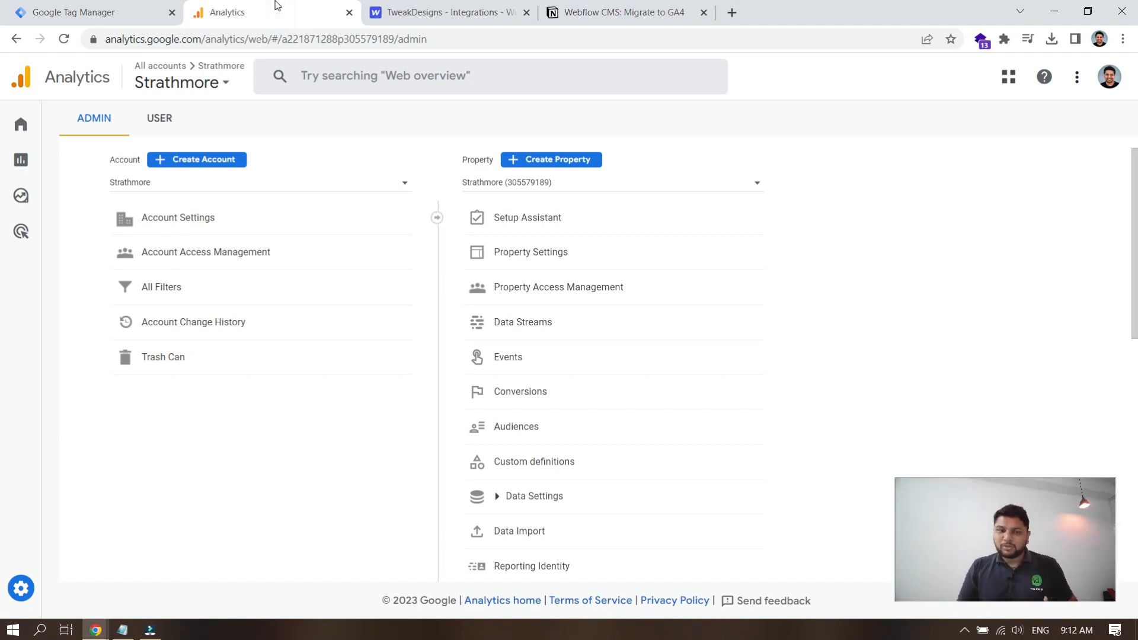
left_click(96, 629)
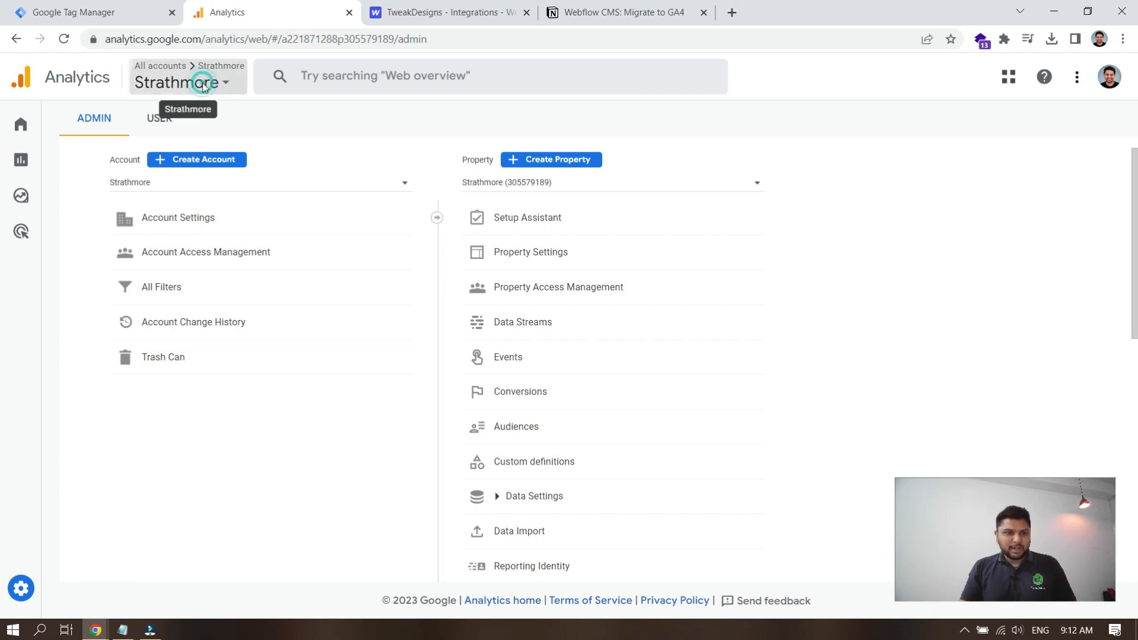
left_click(203, 88)
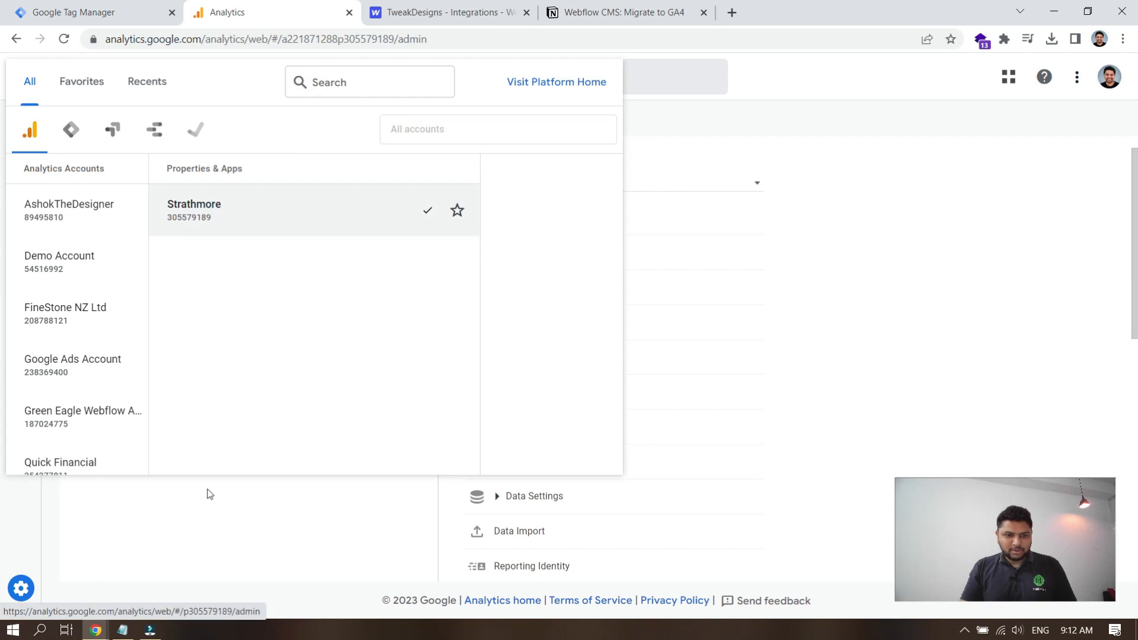
left_click(224, 523)
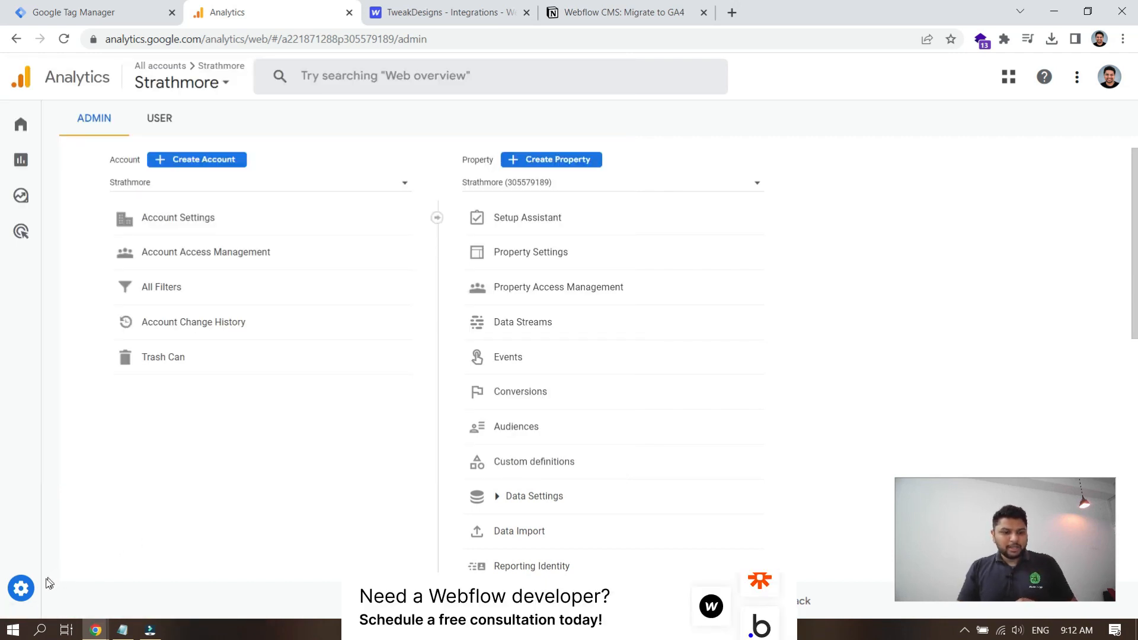
Go to the admin settings and check which properties exist in the Strathmore account
mouse_move(21, 593)
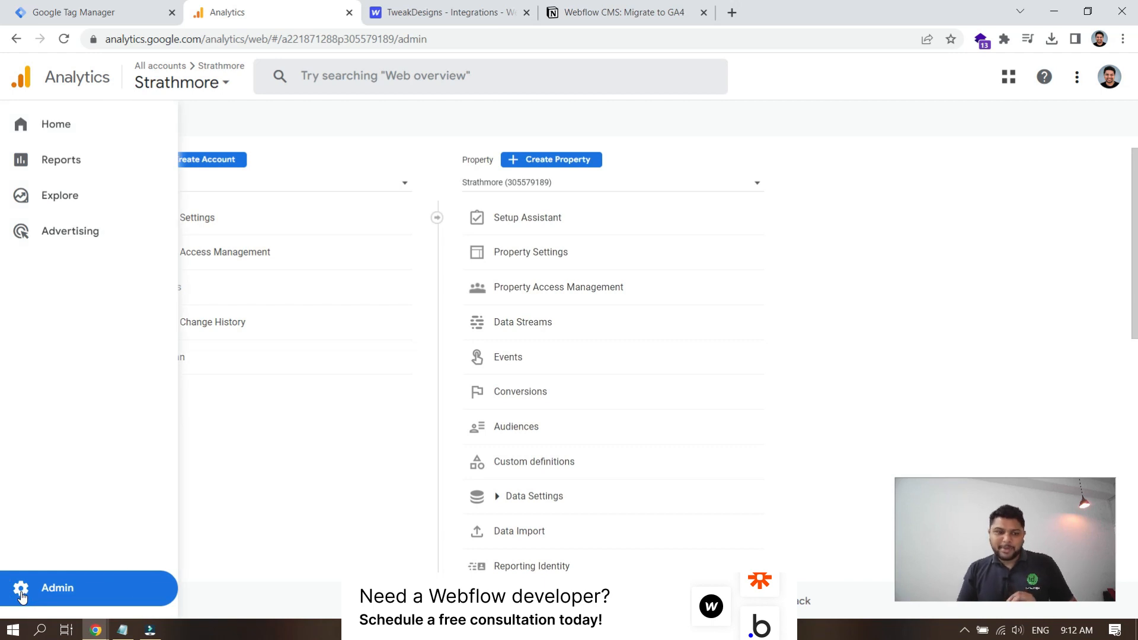
left_click(22, 593)
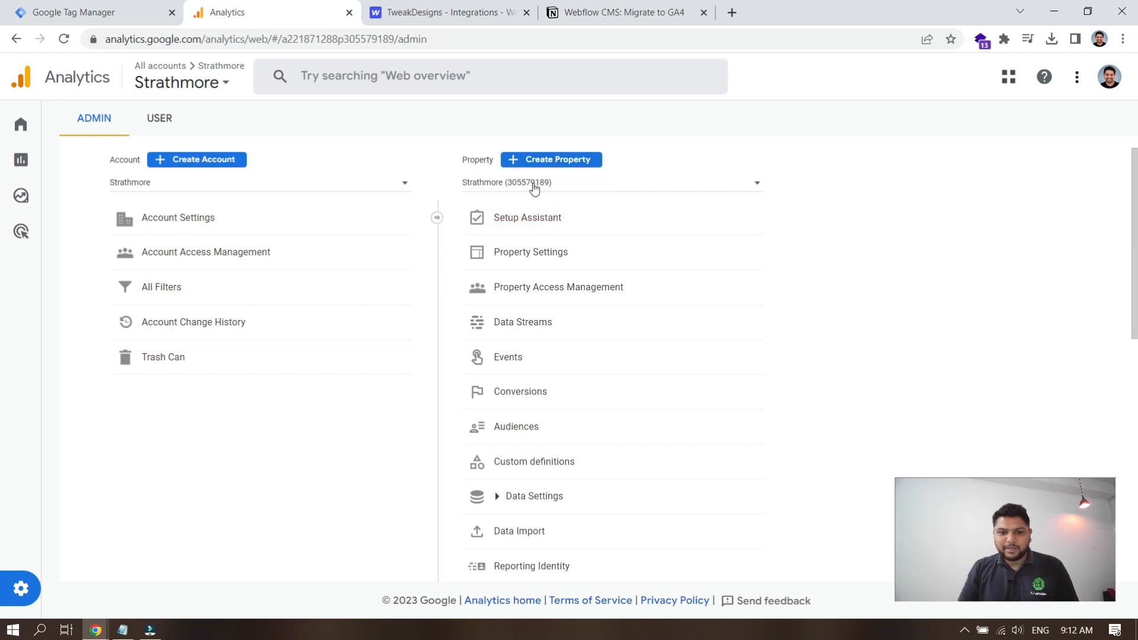
left_click(523, 185)
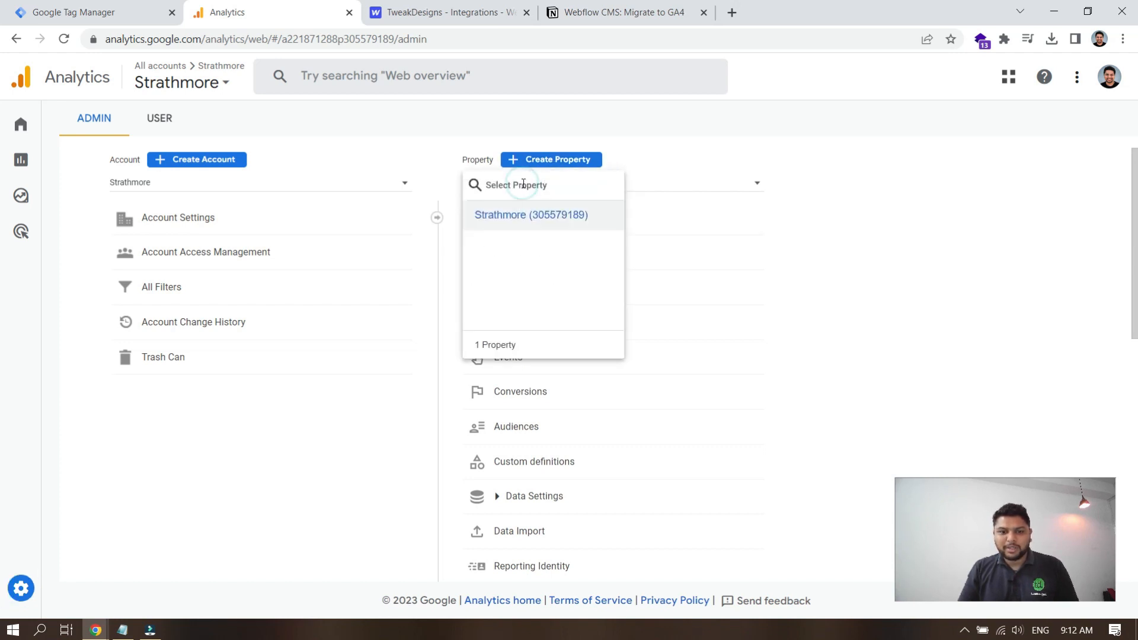
left_click(895, 262)
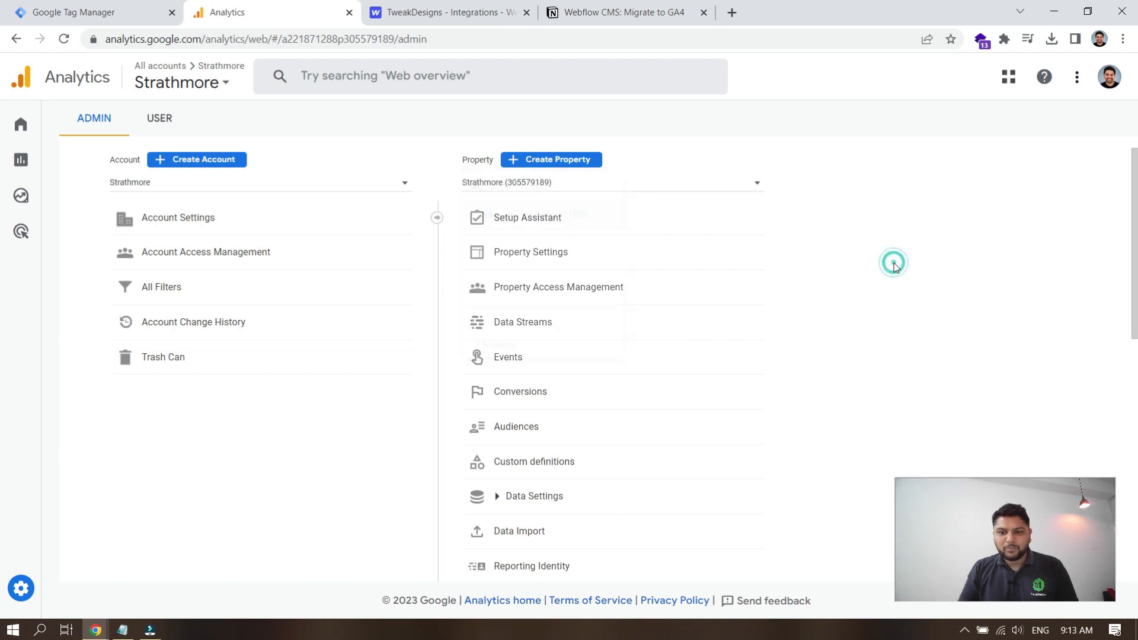
Start a new Google Analytics 4 property in the Strathmore account and name it "Strathmore GA4"
left_click(549, 160)
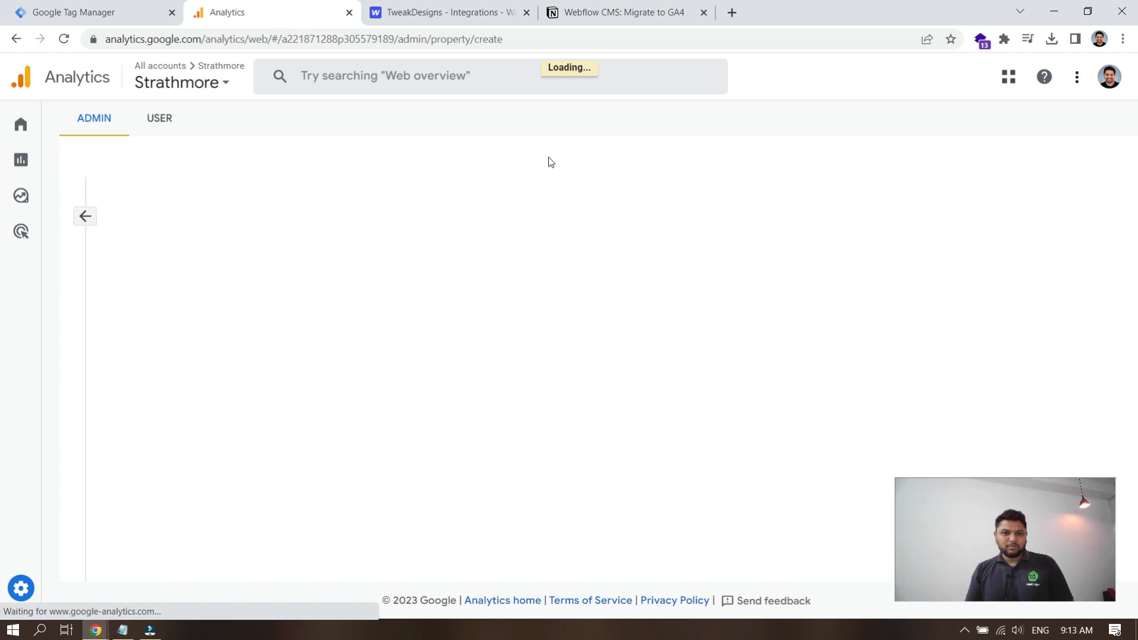
left_click(320, 384)
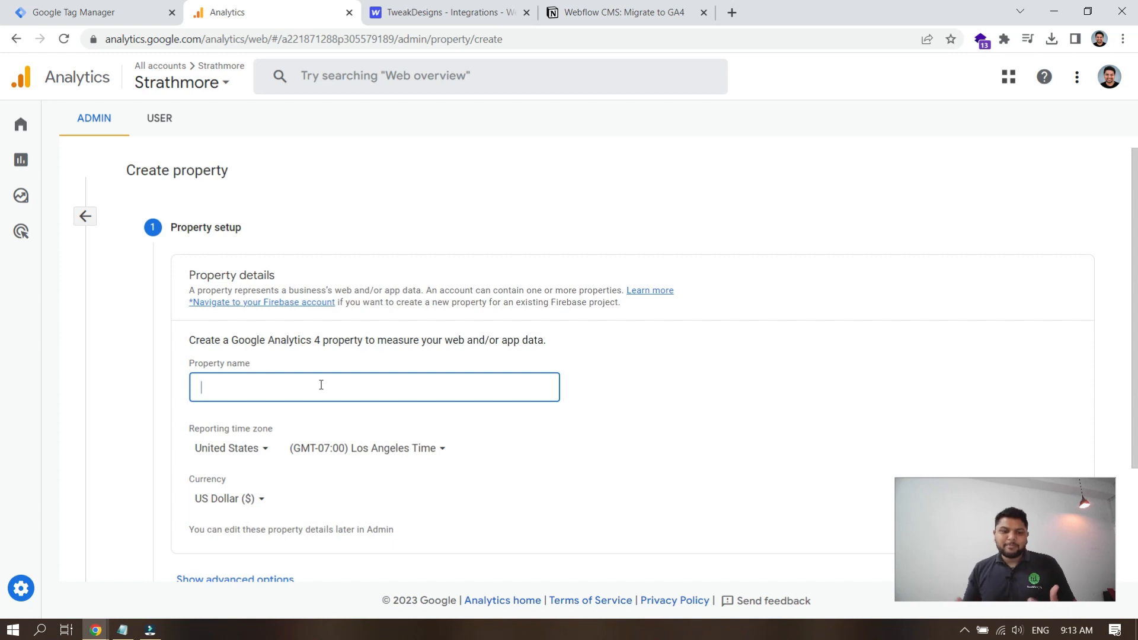
type("Strathmore GA$")
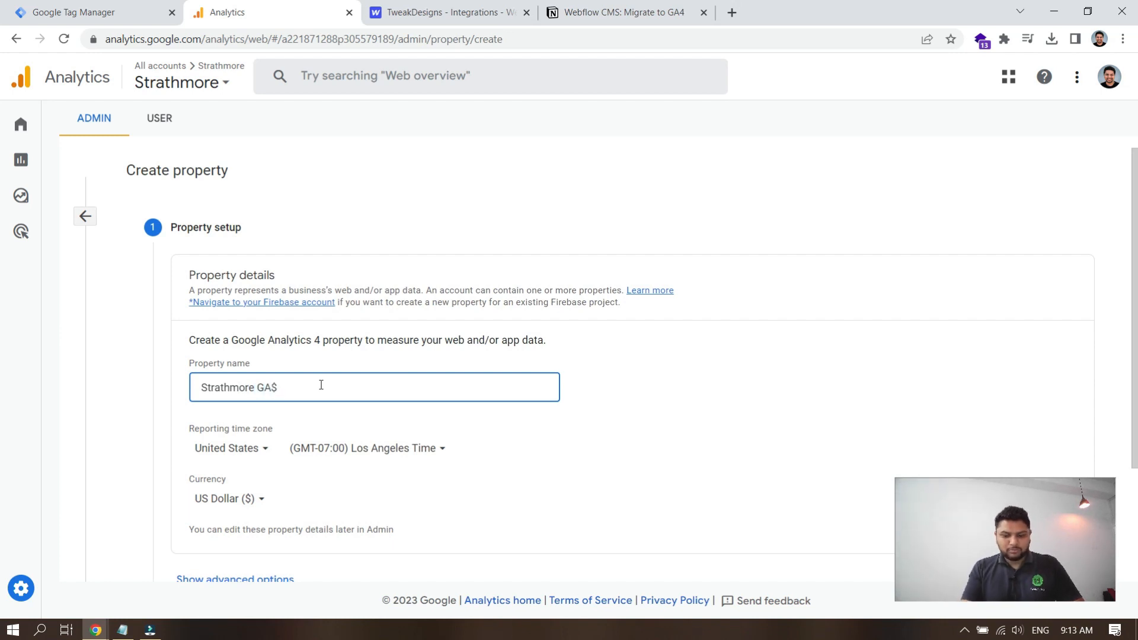
key("BackSpace")
type("4")
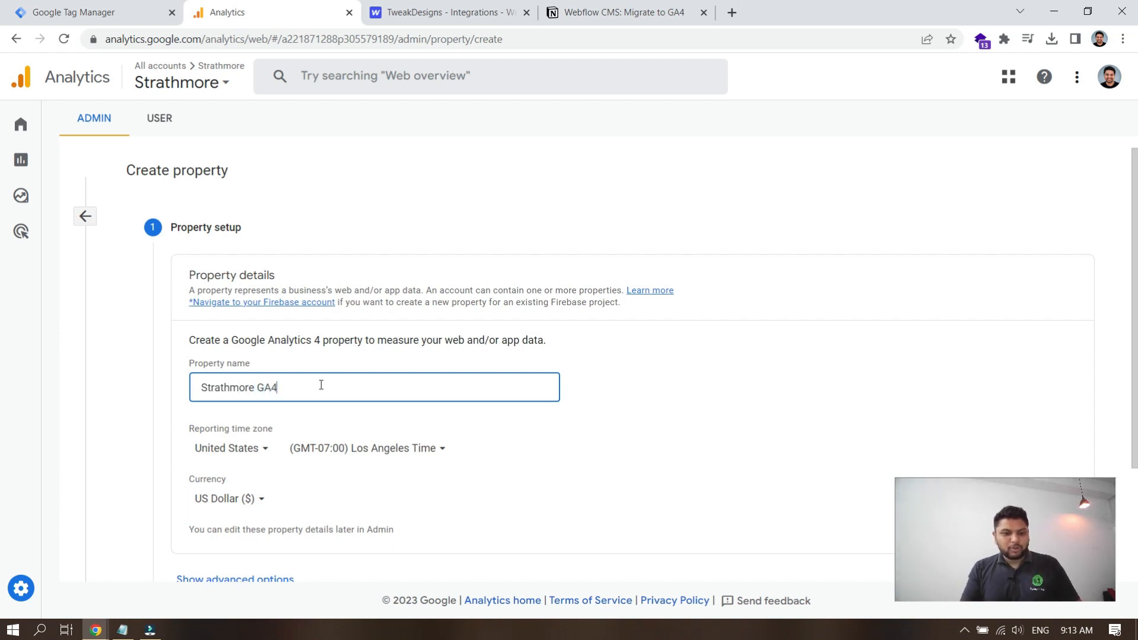
left_click(663, 403)
Set the property's reporting time zone to Australia, (GMT+11:00) Sydney Time
scroll(660, 399, "down", 2)
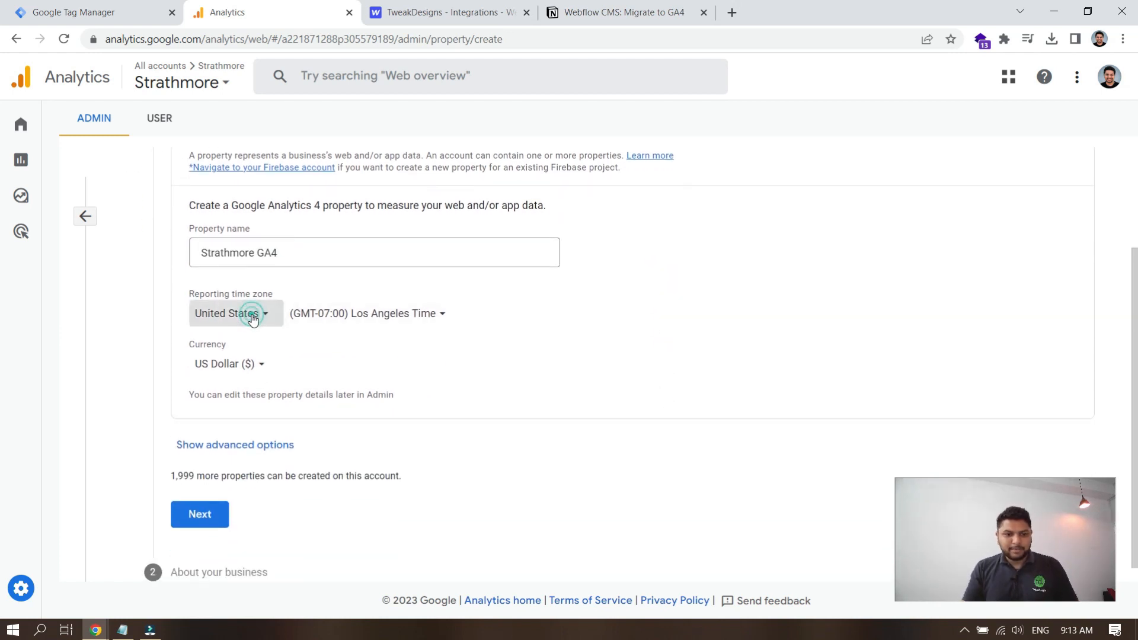
left_click(253, 319)
type("austr")
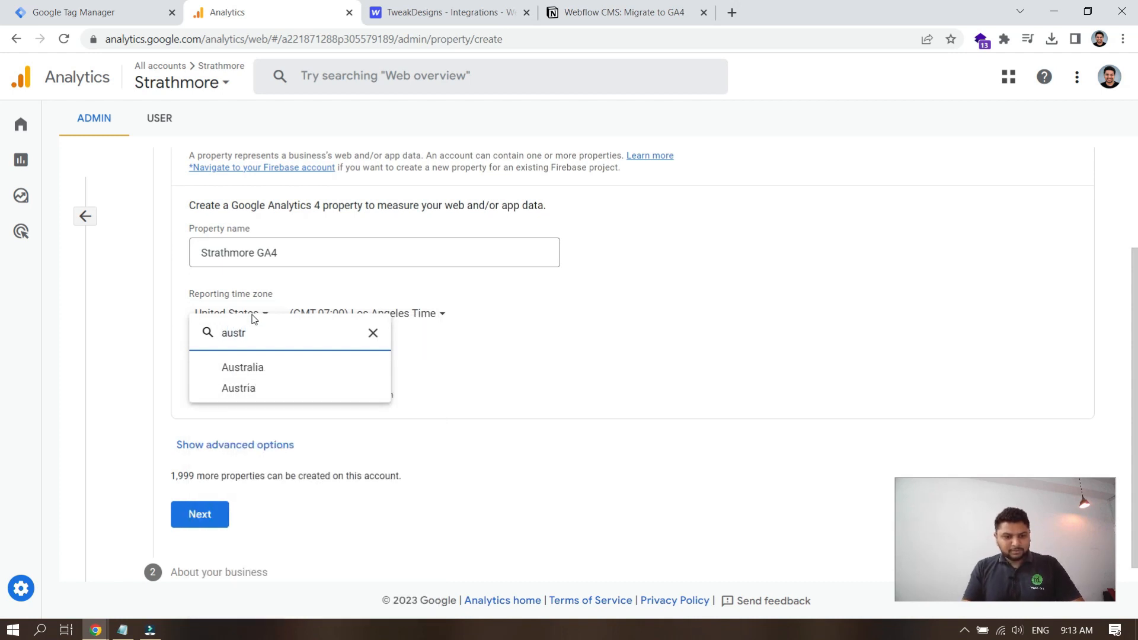
left_click(256, 370)
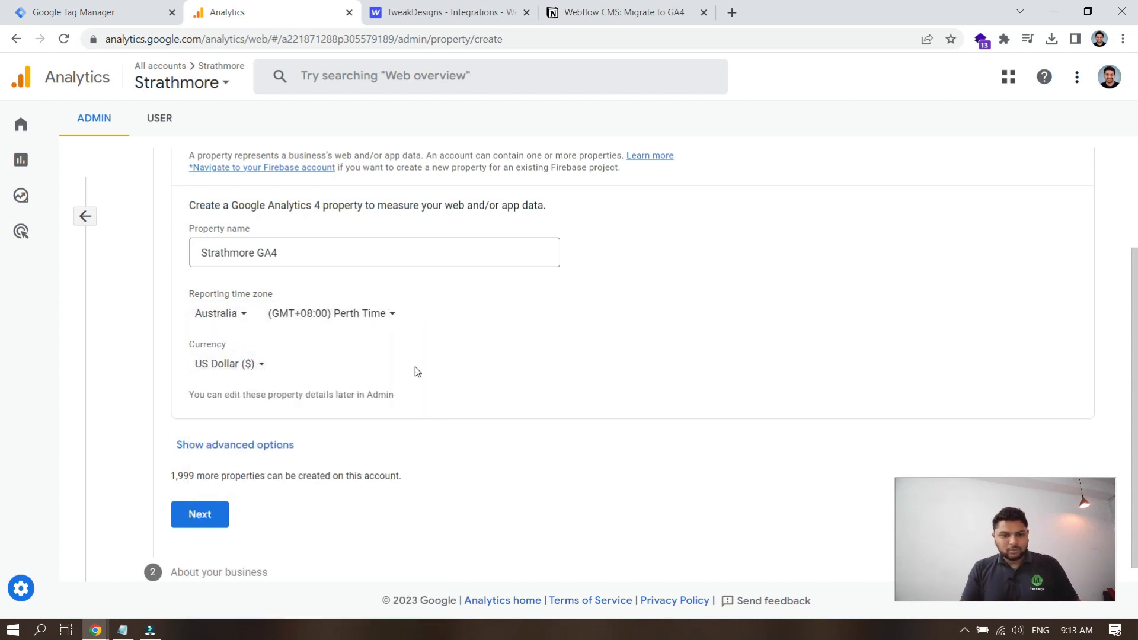
left_click(393, 320)
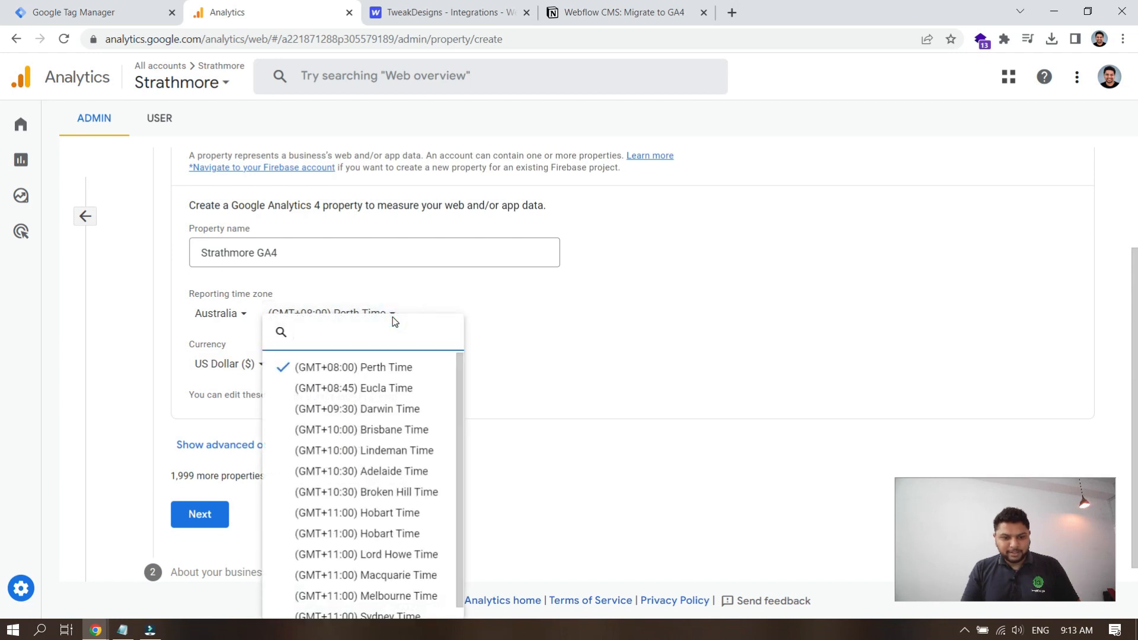
type("syd")
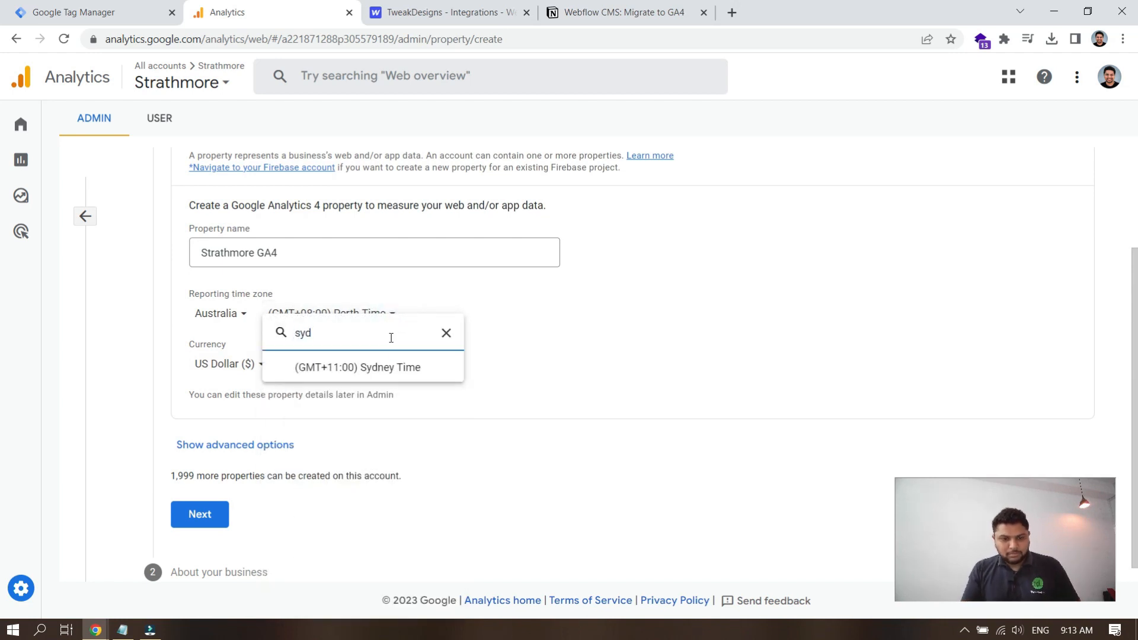
left_click(390, 368)
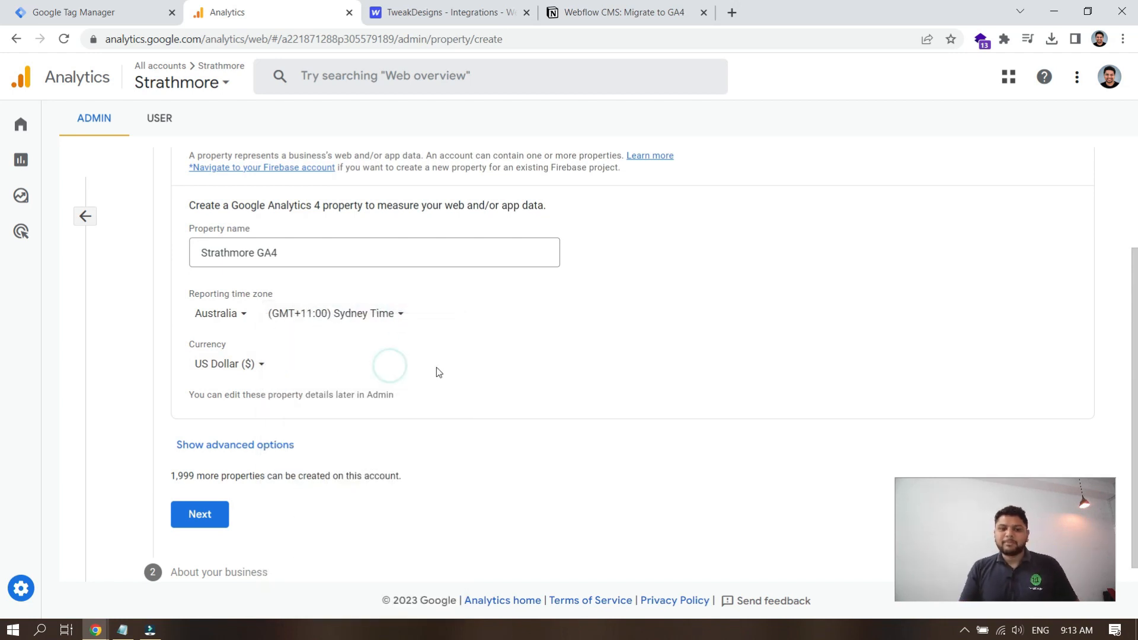
Set the property's currency to Australian Dollar and continue to the business information
left_click(248, 366)
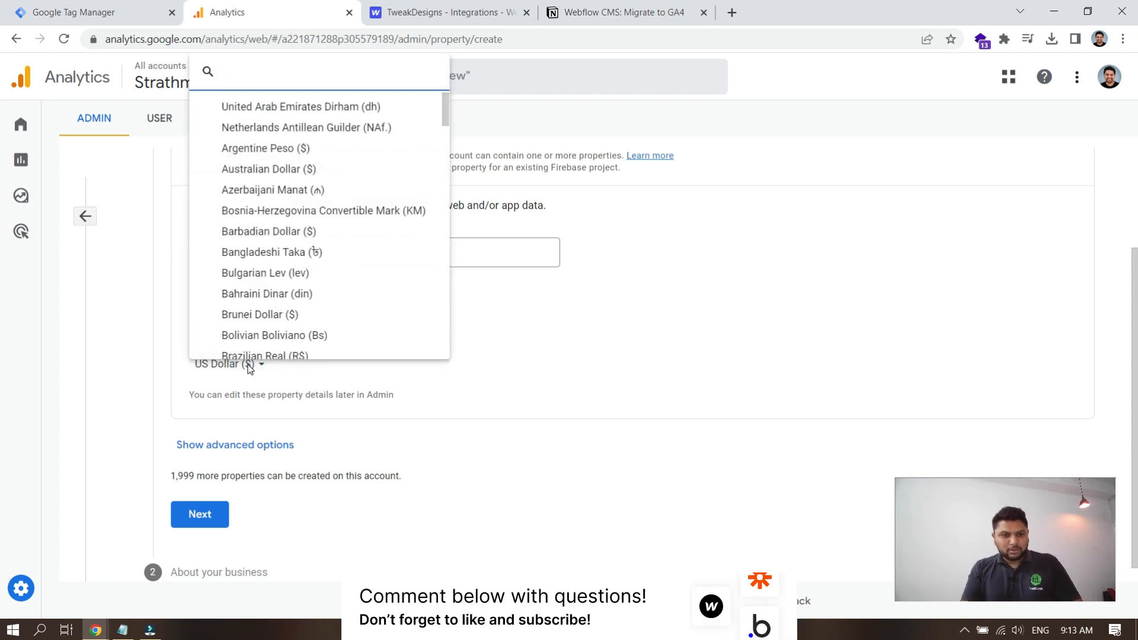
type("aus")
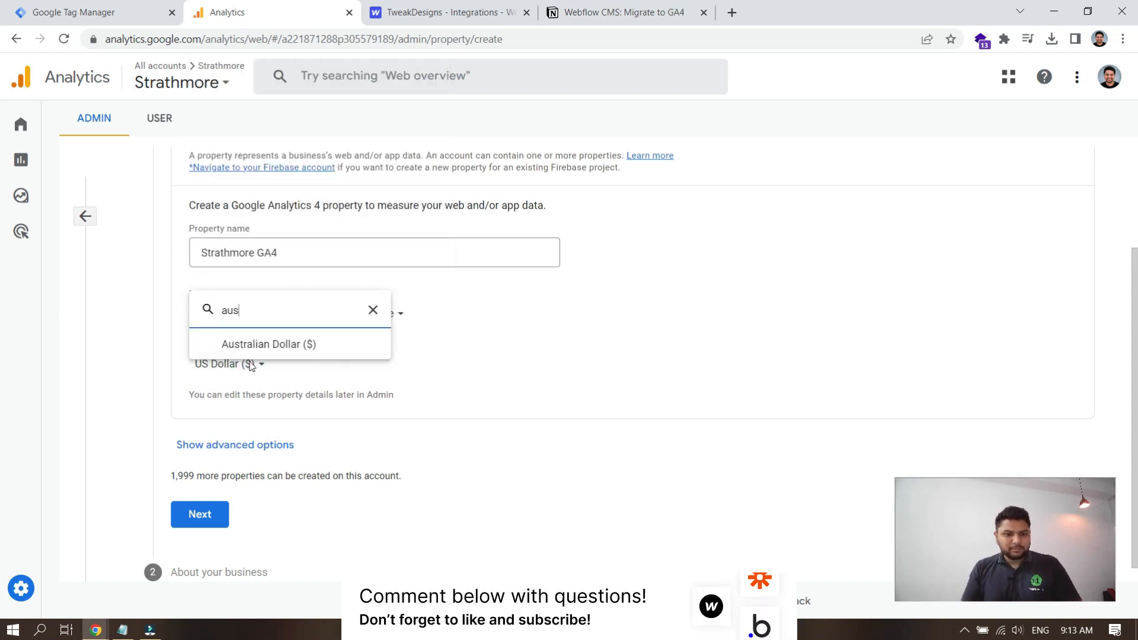
left_click(275, 347)
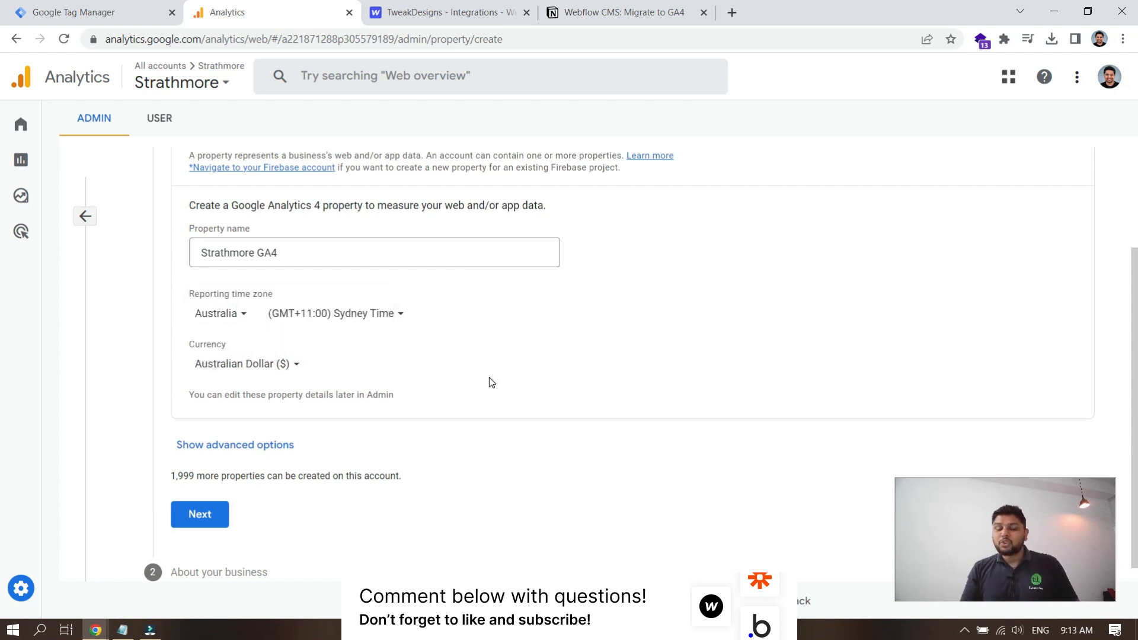
scroll(487, 380, "down", 1)
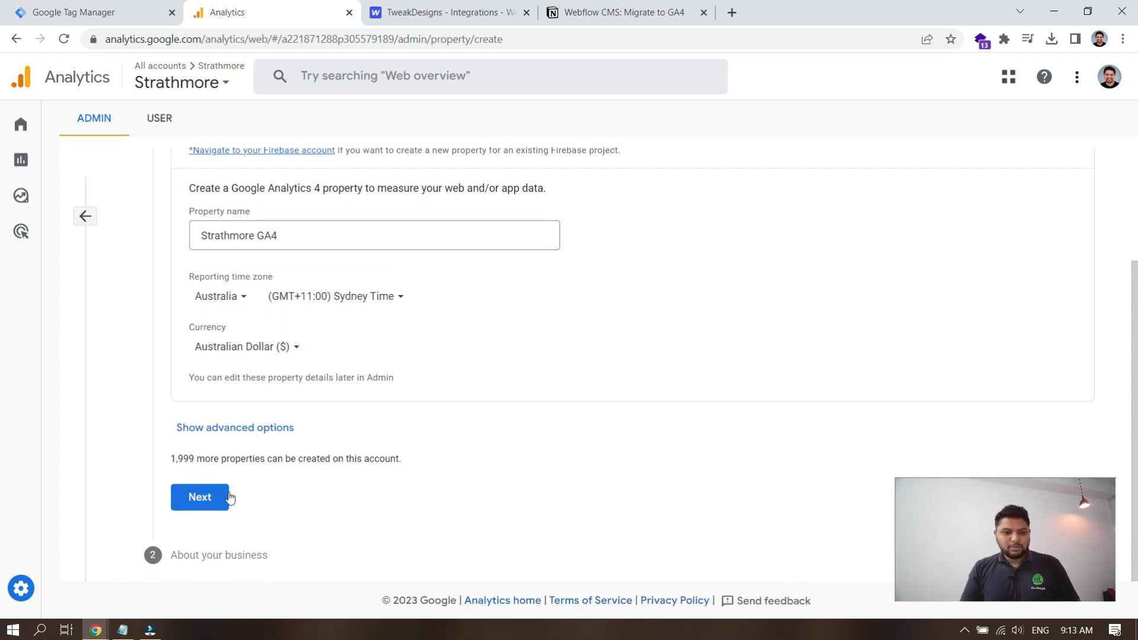
left_click(202, 498)
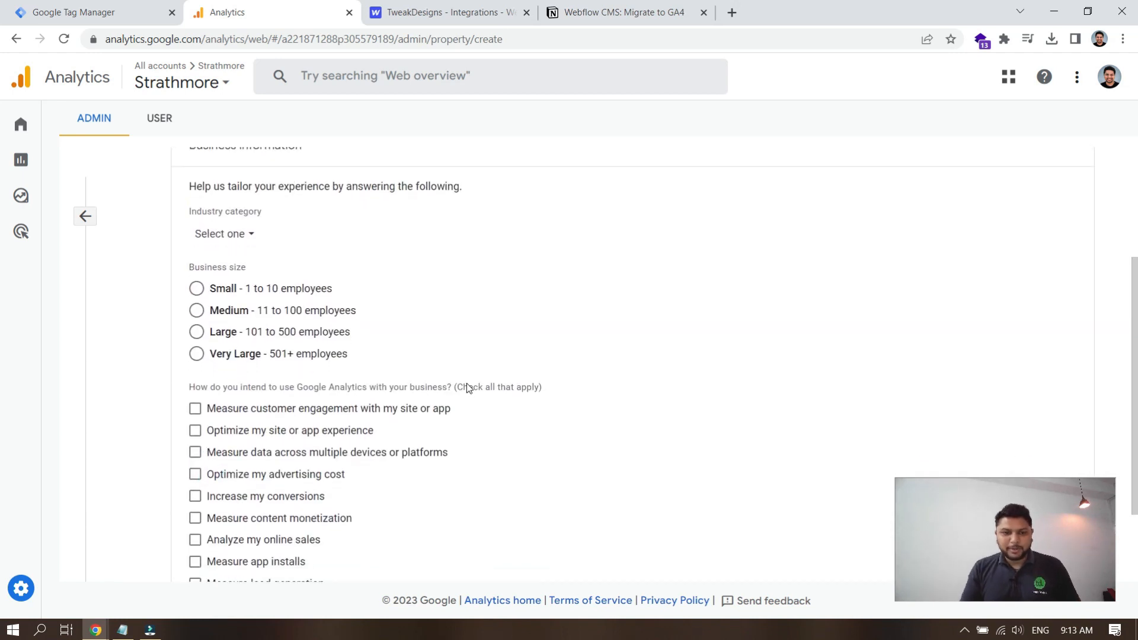
Set the industry category to Finance and the business size to Small - 1 to 10 employees
left_click(235, 233)
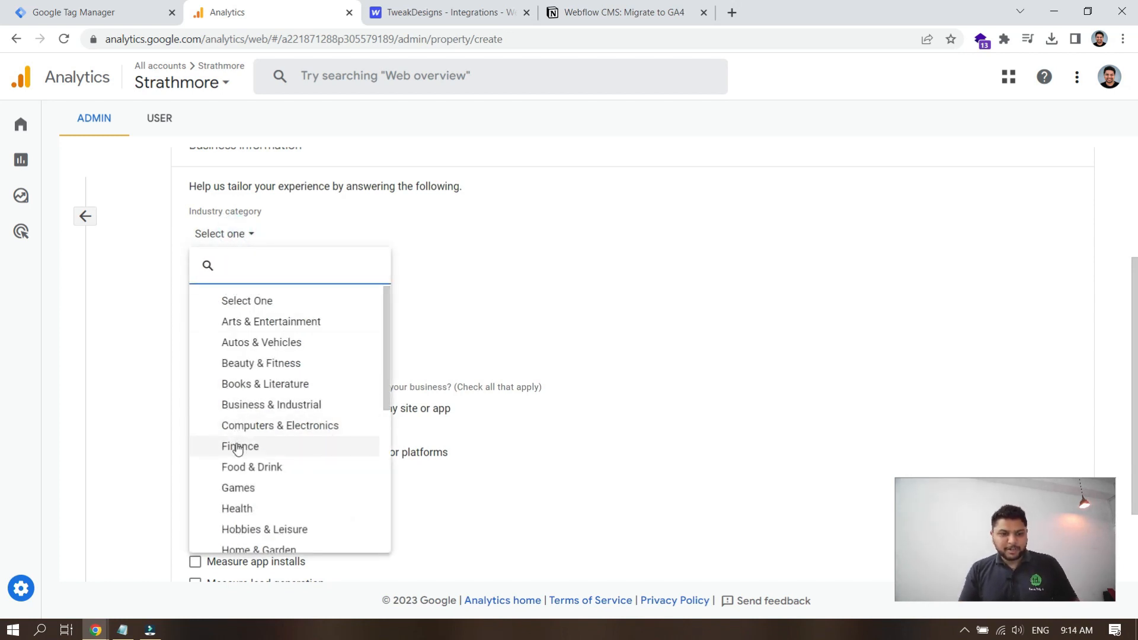
left_click(237, 447)
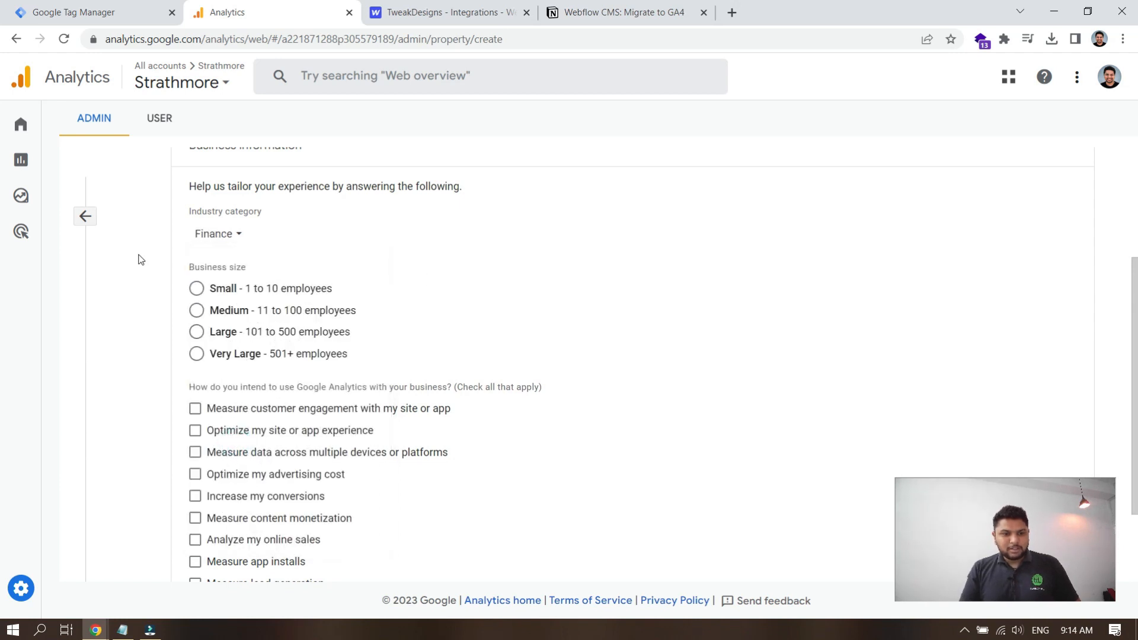
left_click(197, 290)
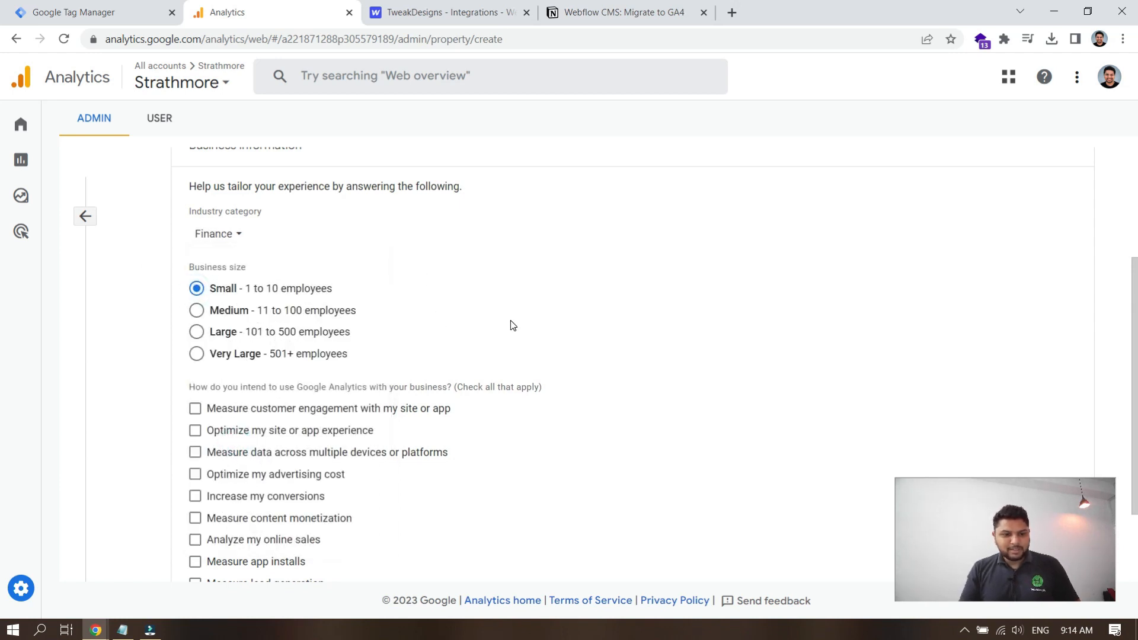
Select customer engagement, site experience, multi-device data, advertising cost, conversions and lead generation as the intended uses, and create the property
scroll(511, 324, "down", 2)
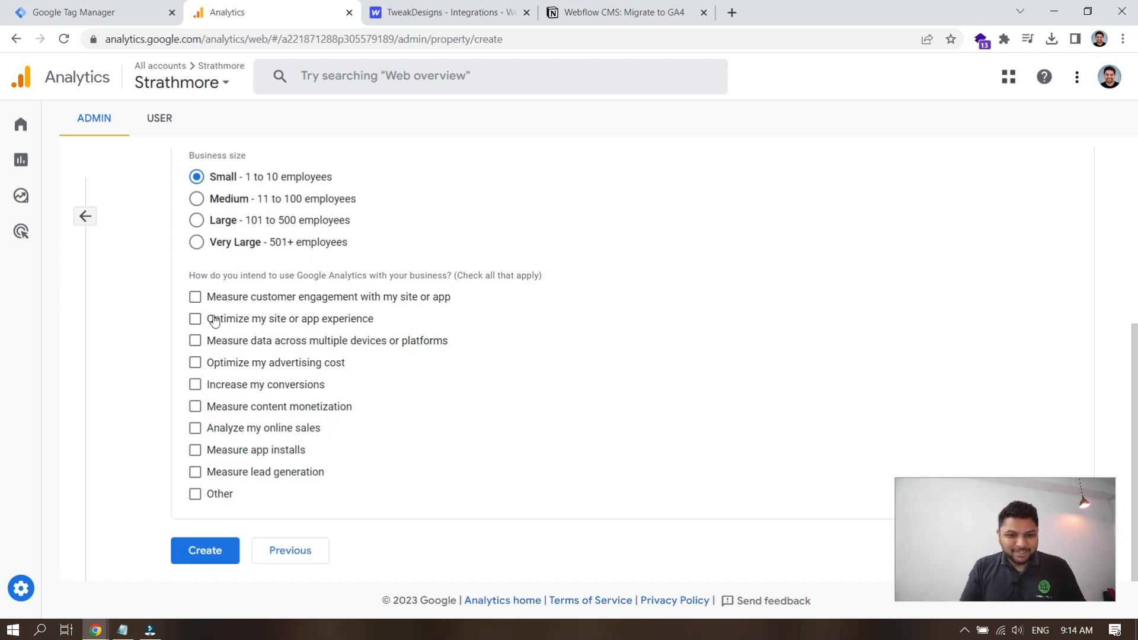
left_click(197, 298)
left_click(196, 319)
left_click(196, 342)
left_click(195, 362)
left_click(194, 384)
left_click(195, 409)
left_click(194, 428)
left_click(195, 449)
left_click(195, 409)
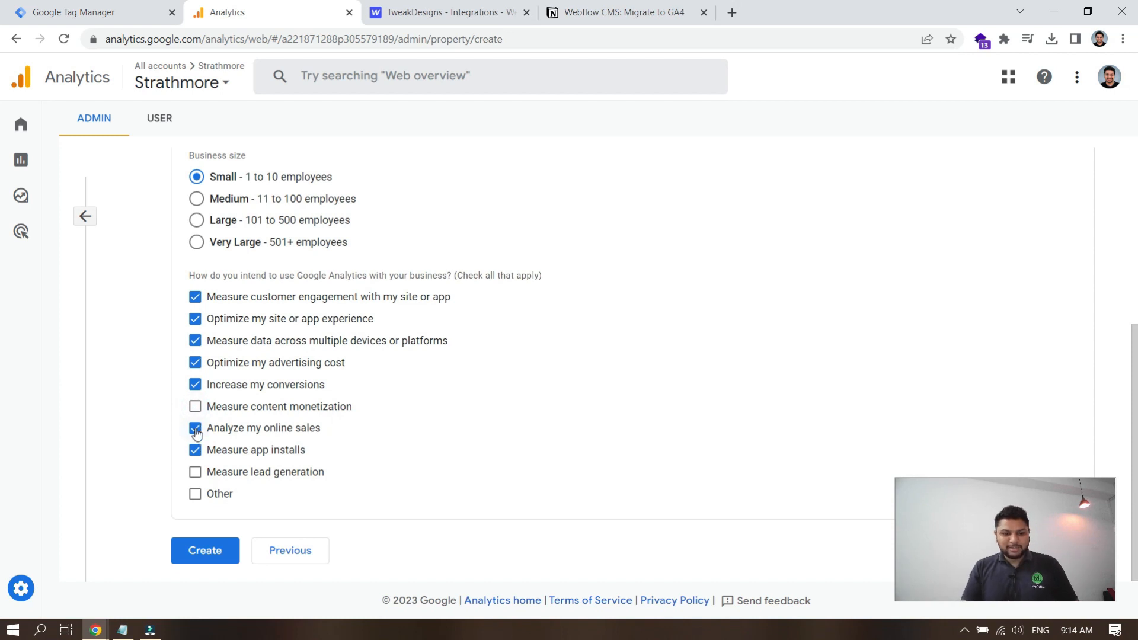
left_click(196, 430)
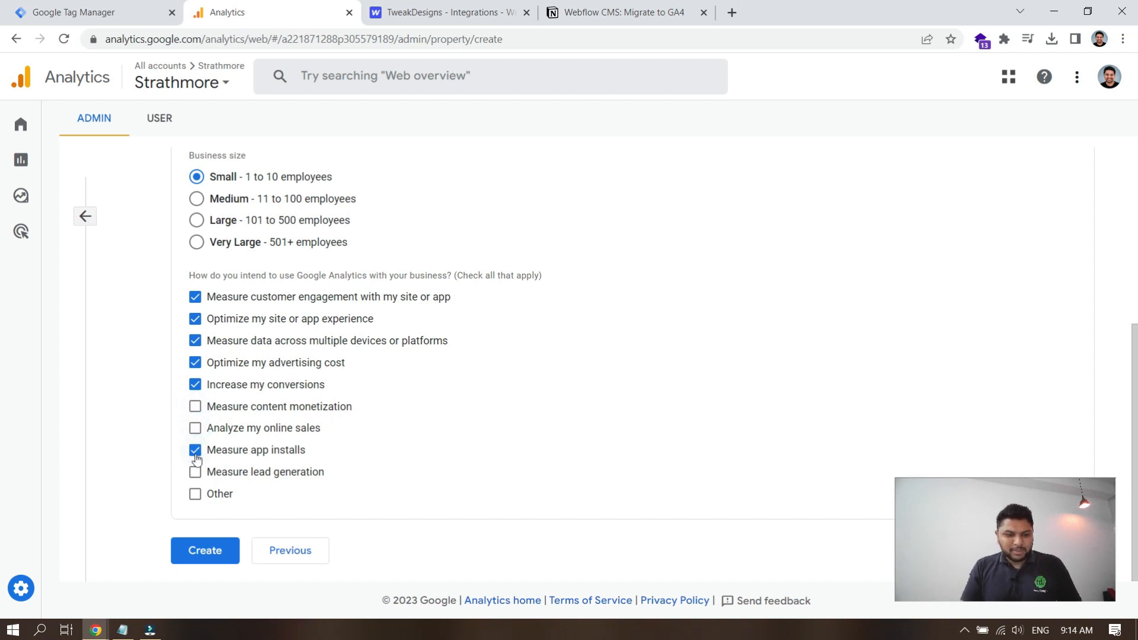
left_click(198, 454)
left_click(194, 474)
left_click(199, 556)
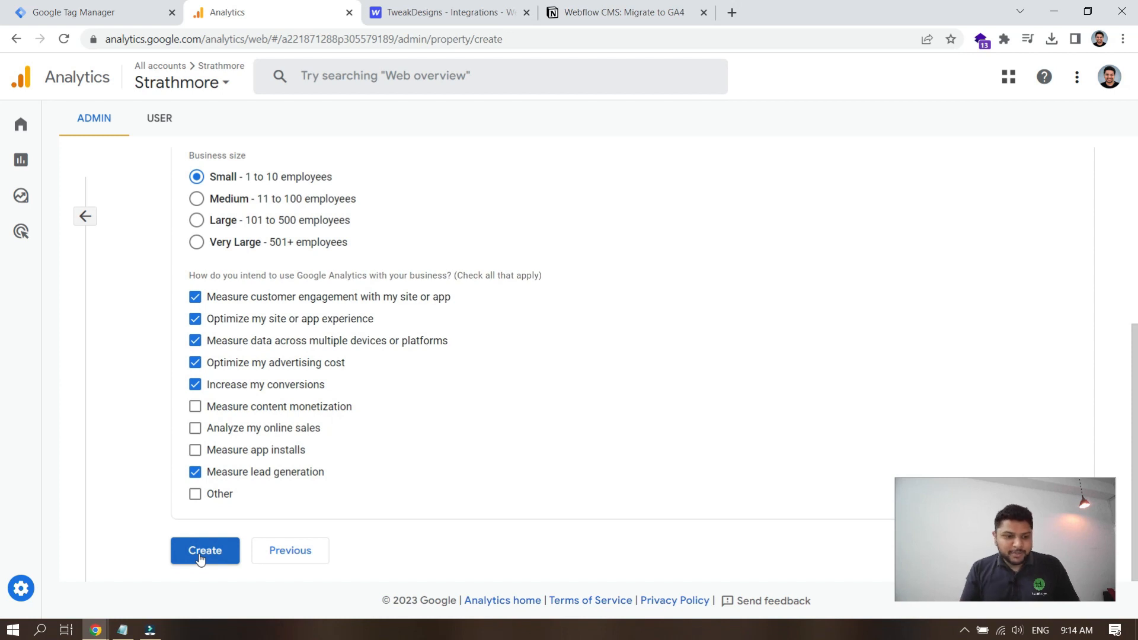
left_click(205, 559)
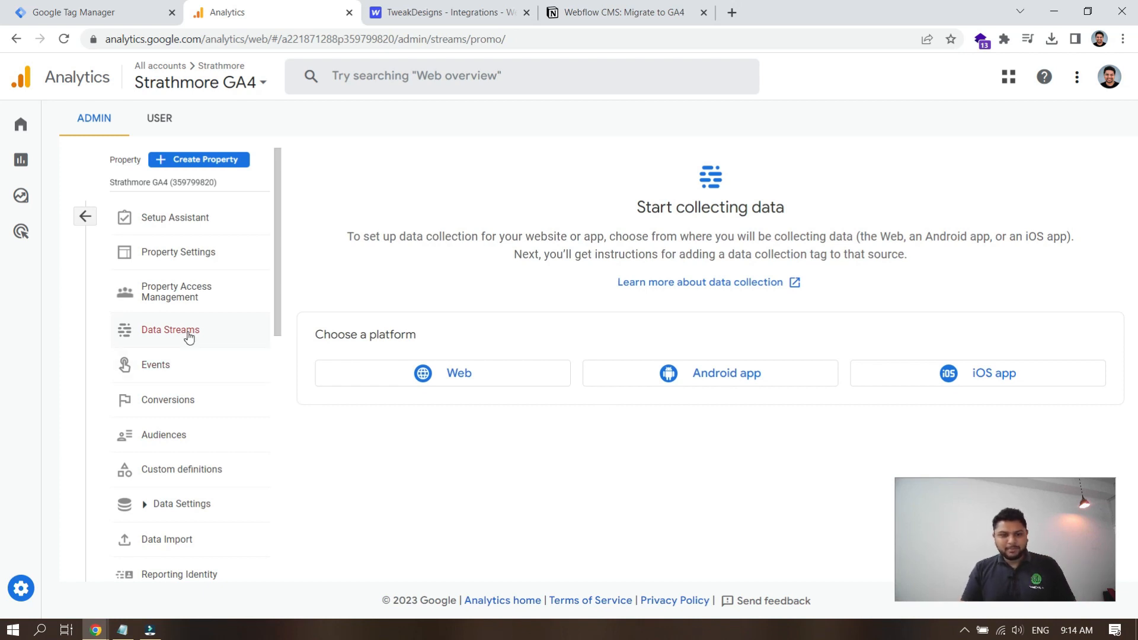
left_click(465, 377)
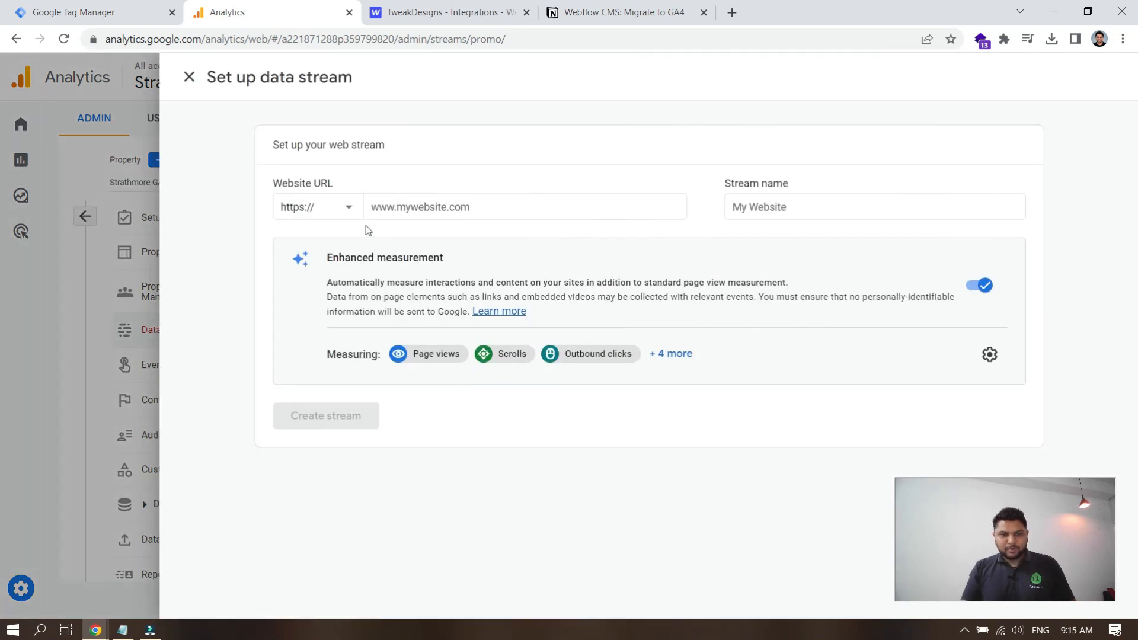
left_click(452, 213)
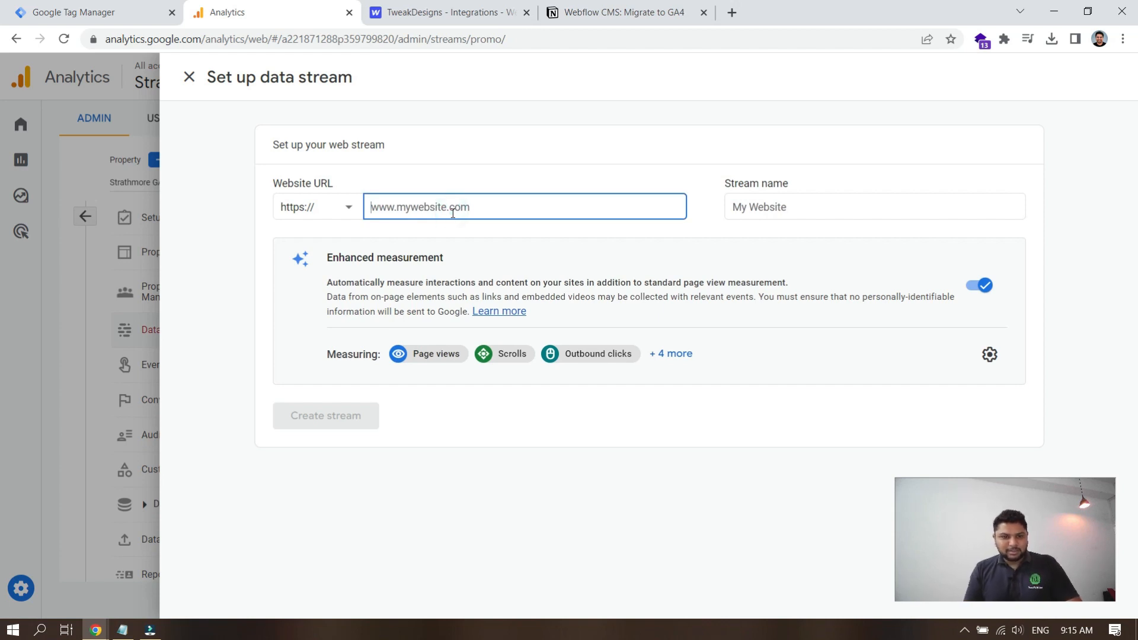
type("strathmore.com.au")
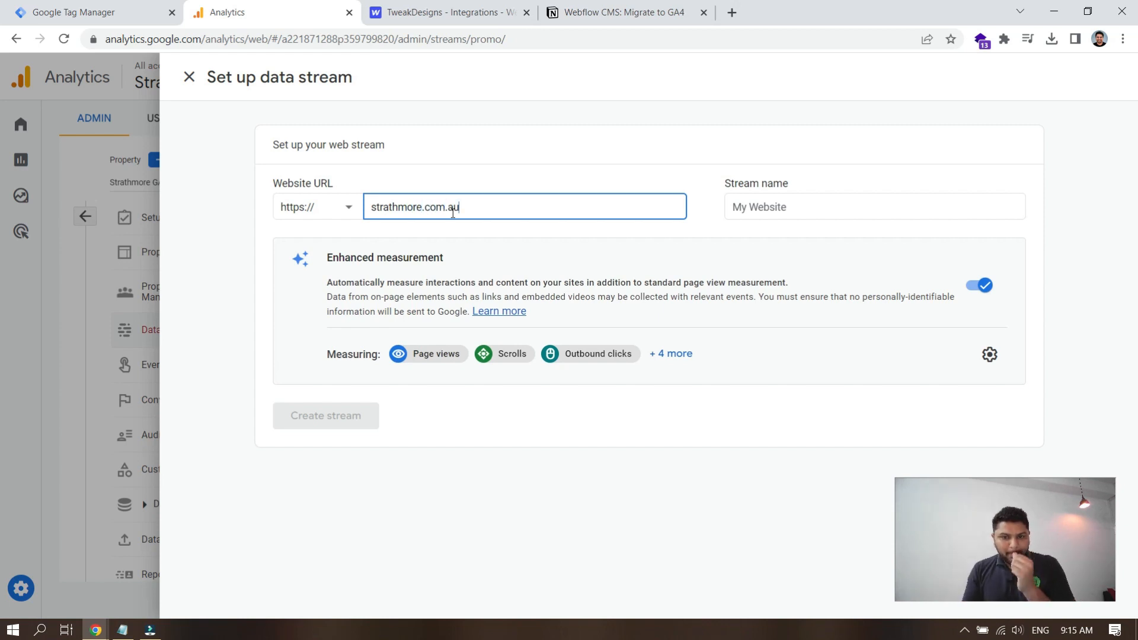
left_click(783, 209)
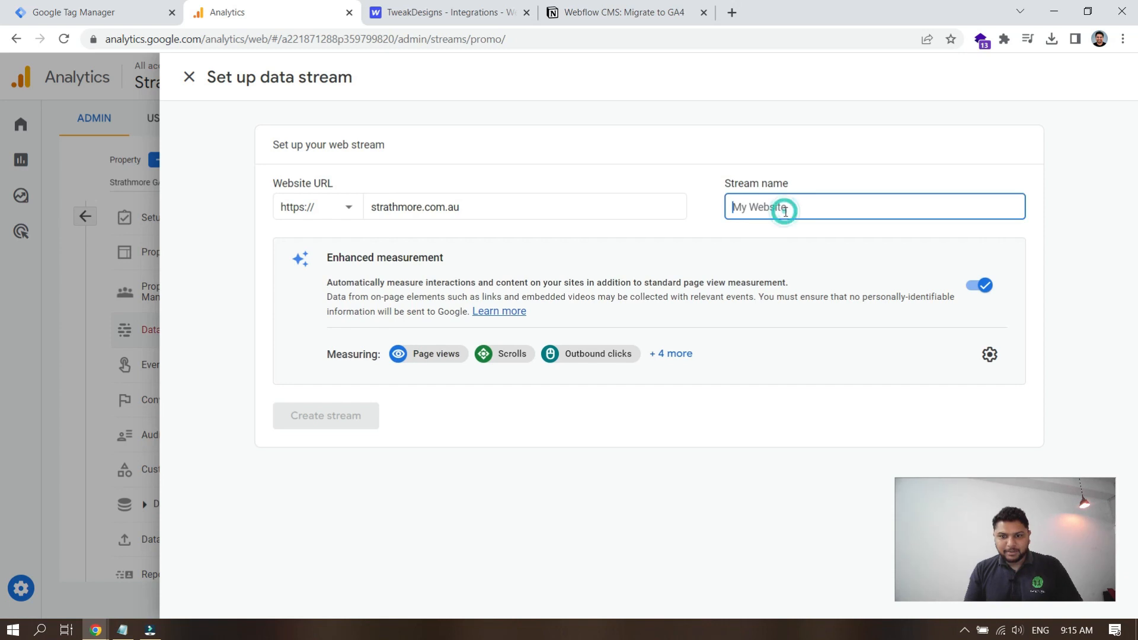
type("Strathmo")
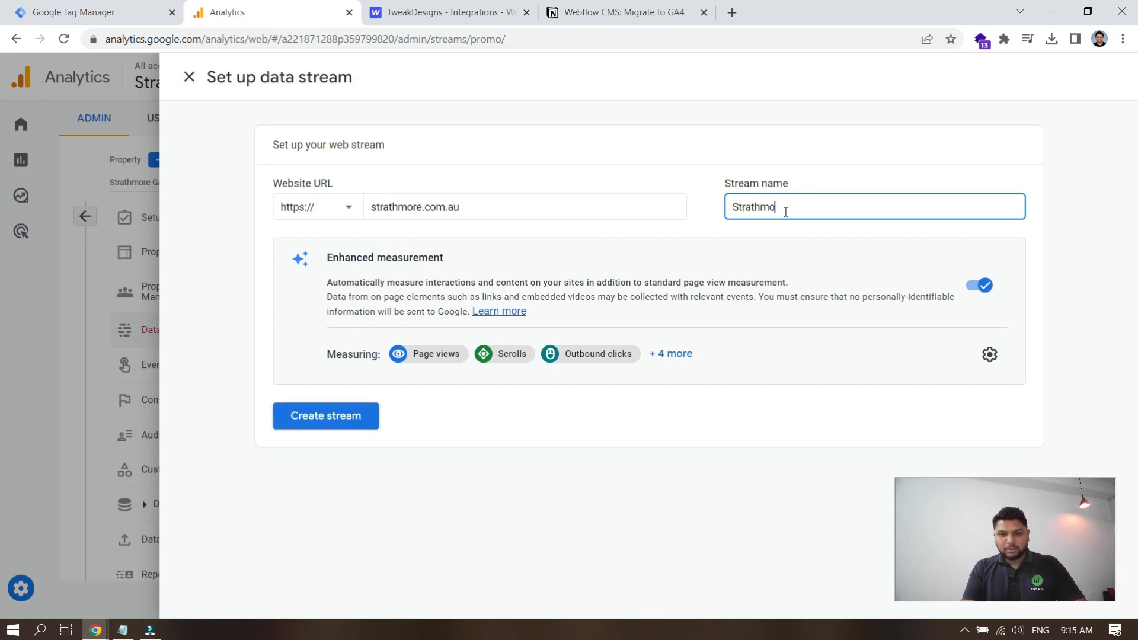
type("re G")
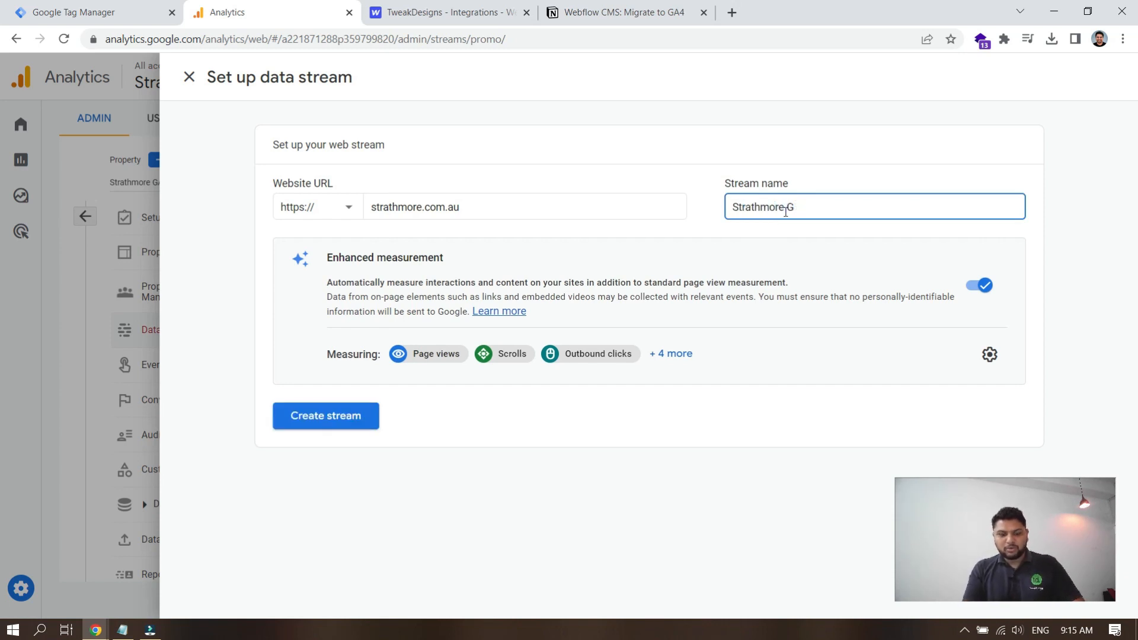
type("A4 ")
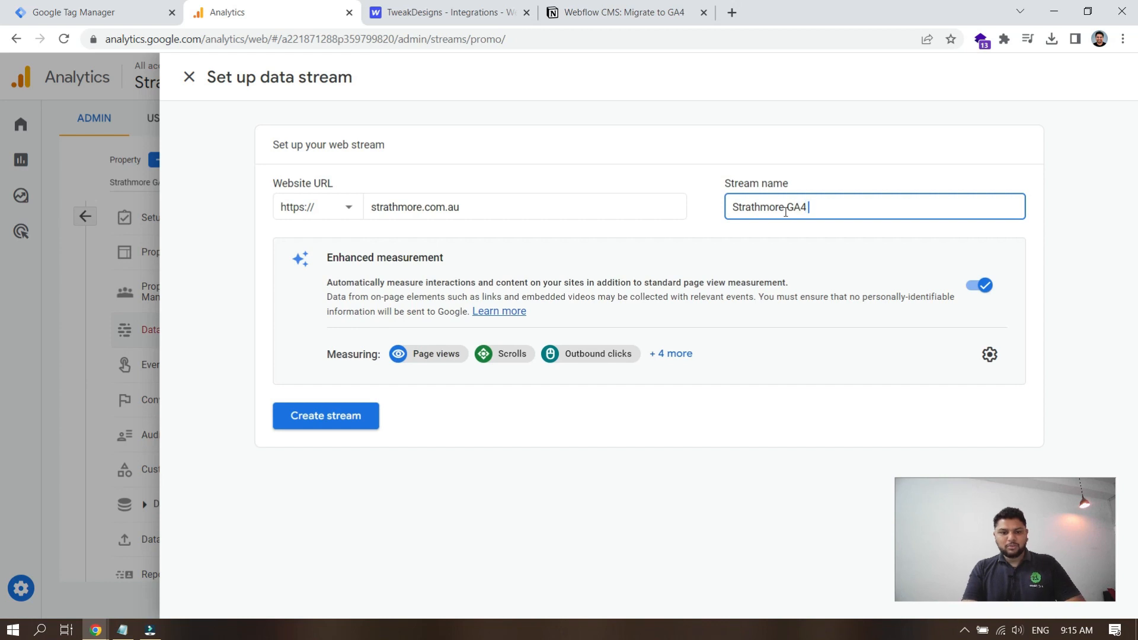
type("Website")
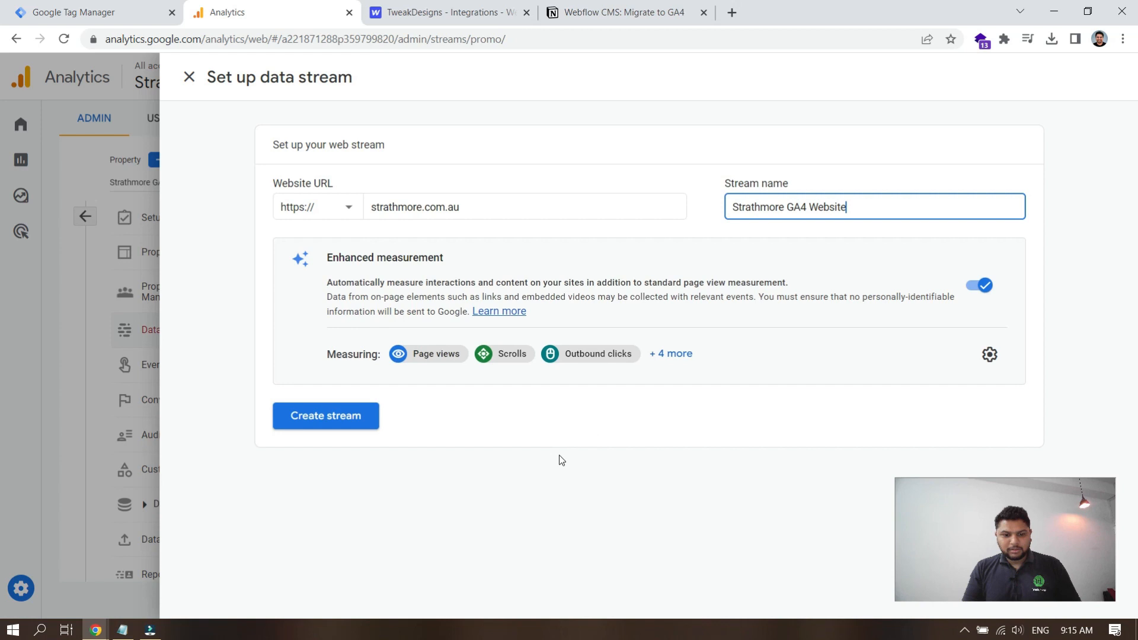
left_click(319, 415)
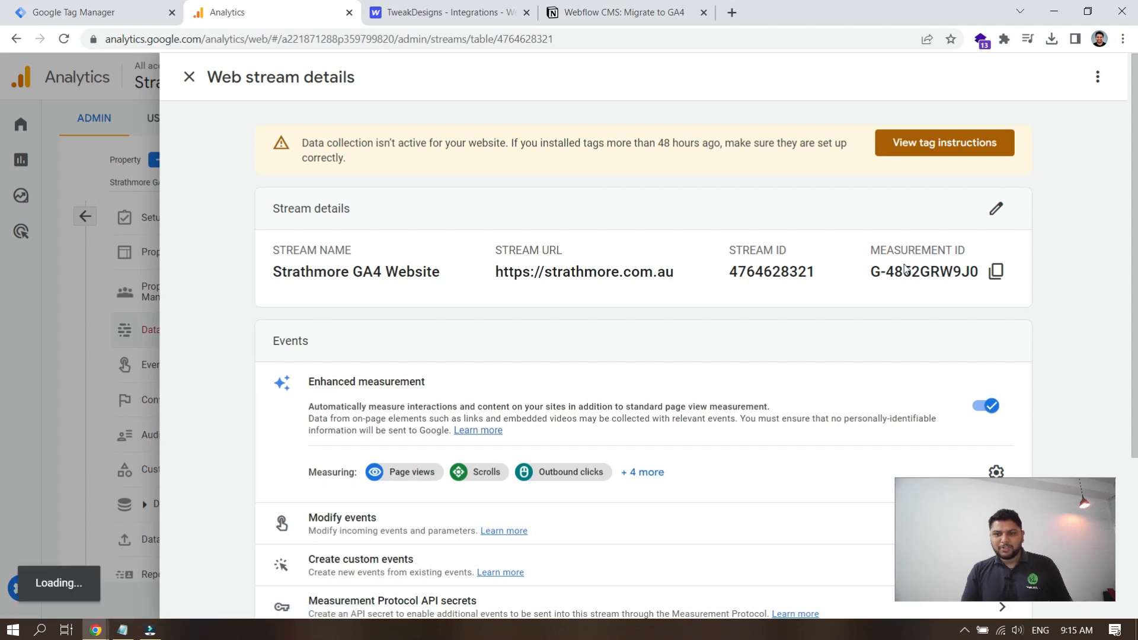
View the new stream's tag instructions and copy the Google tag (gtag.js) code for manual installation
left_click(922, 150)
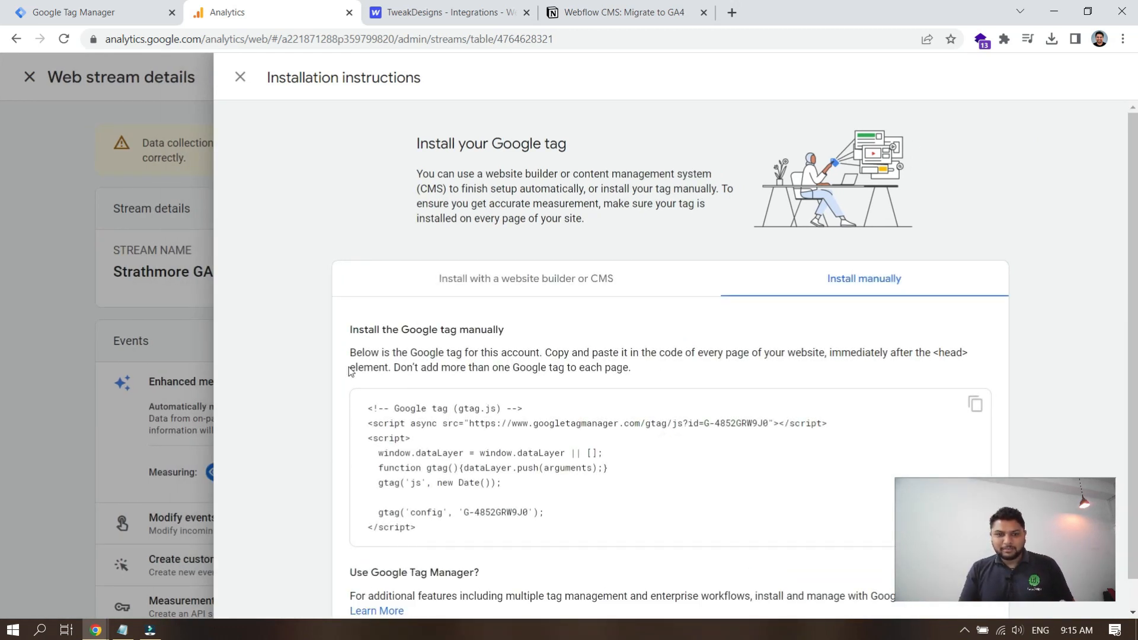
scroll(350, 370, "down", 1)
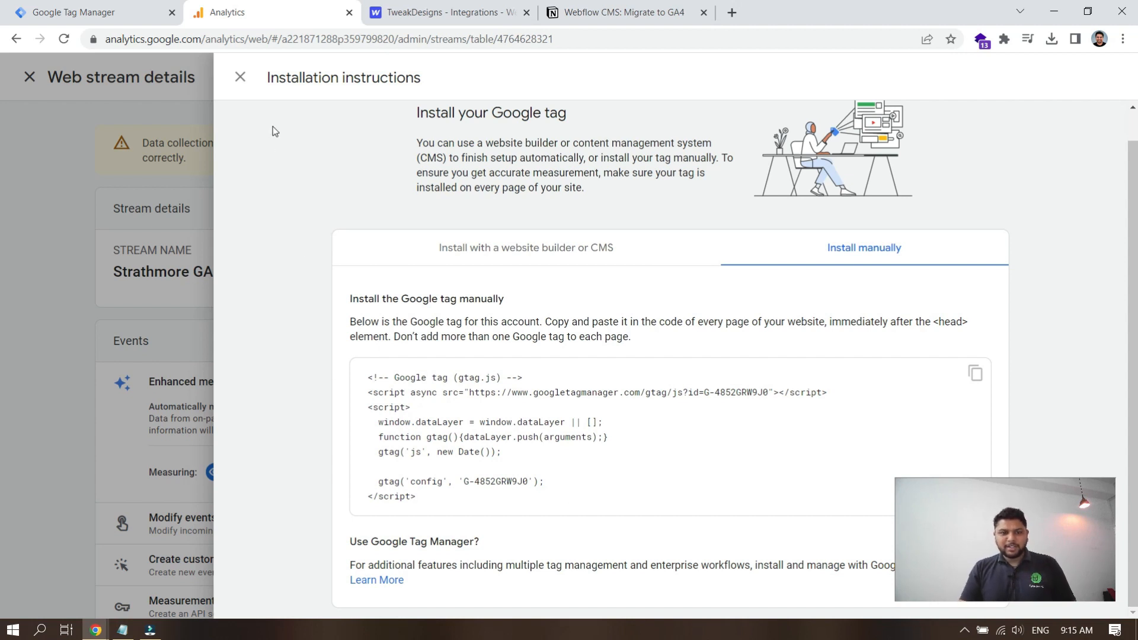
left_click(974, 375)
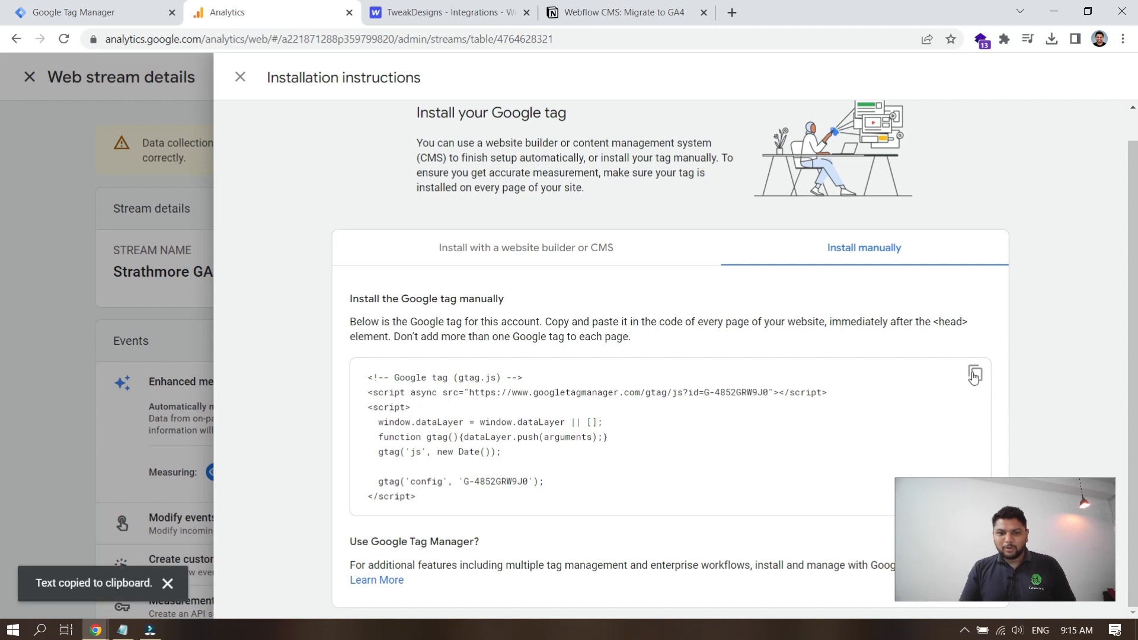
Switch to Webflow, open the TweakDesigns site's custom code settings and examine the existing Google Analytics global site tag in the head code
left_click(486, 5)
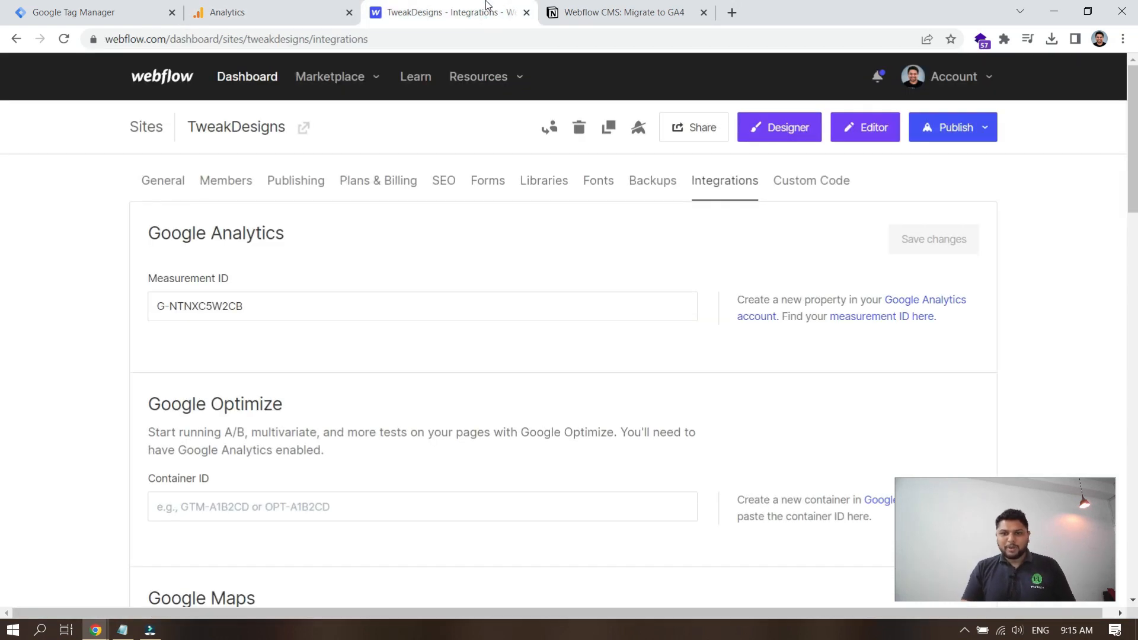
left_click(819, 185)
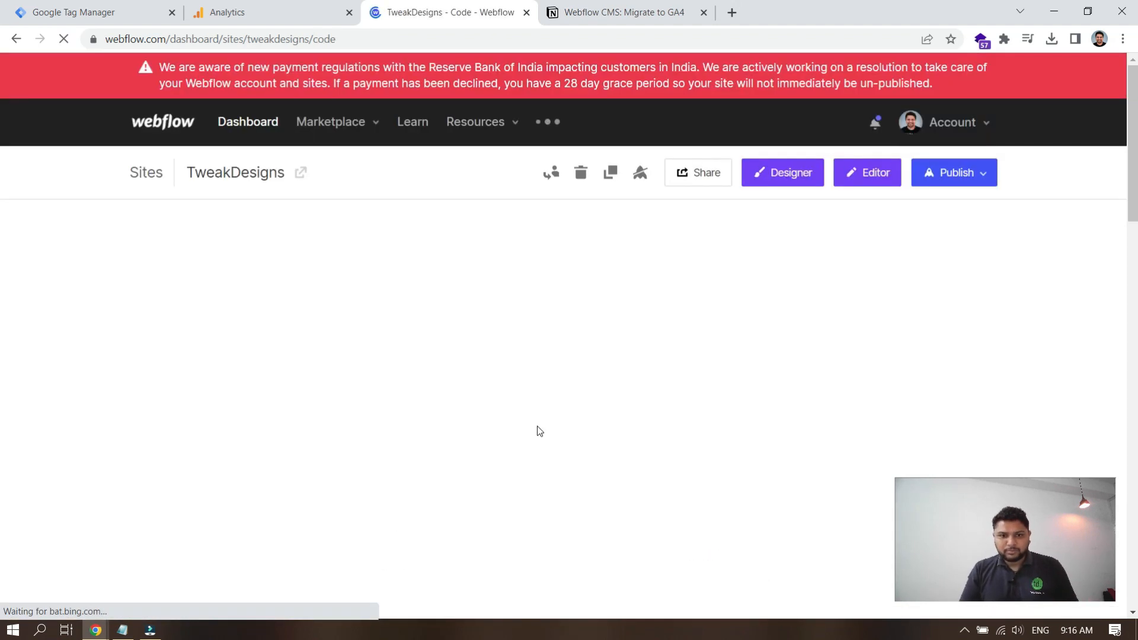
scroll(1047, 234, "down", 1)
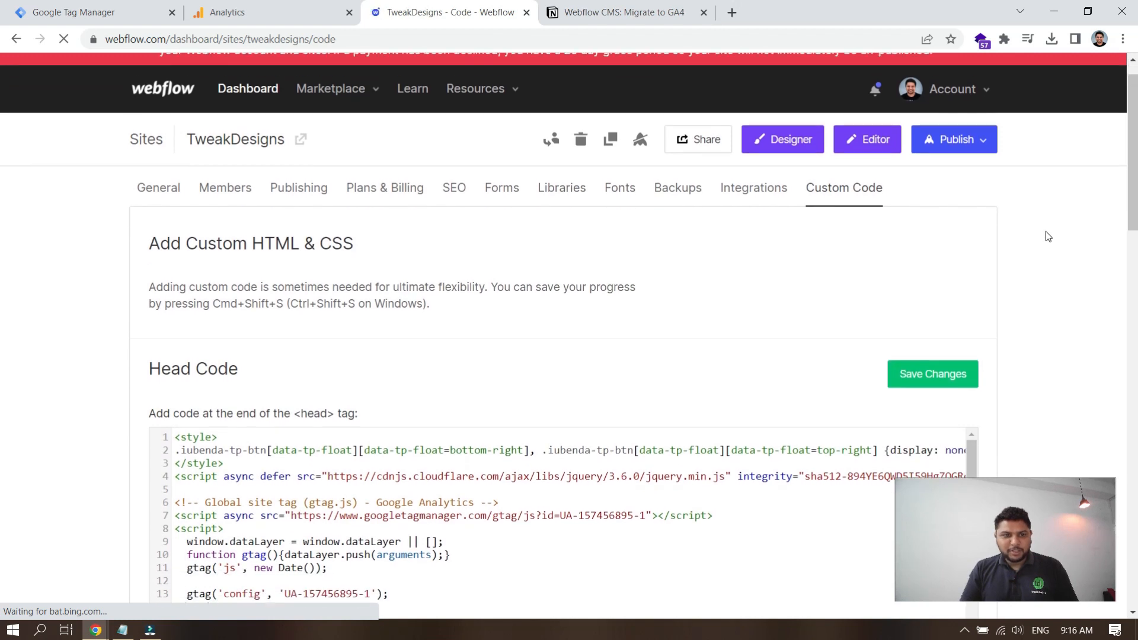
scroll(1047, 236, "down", 1)
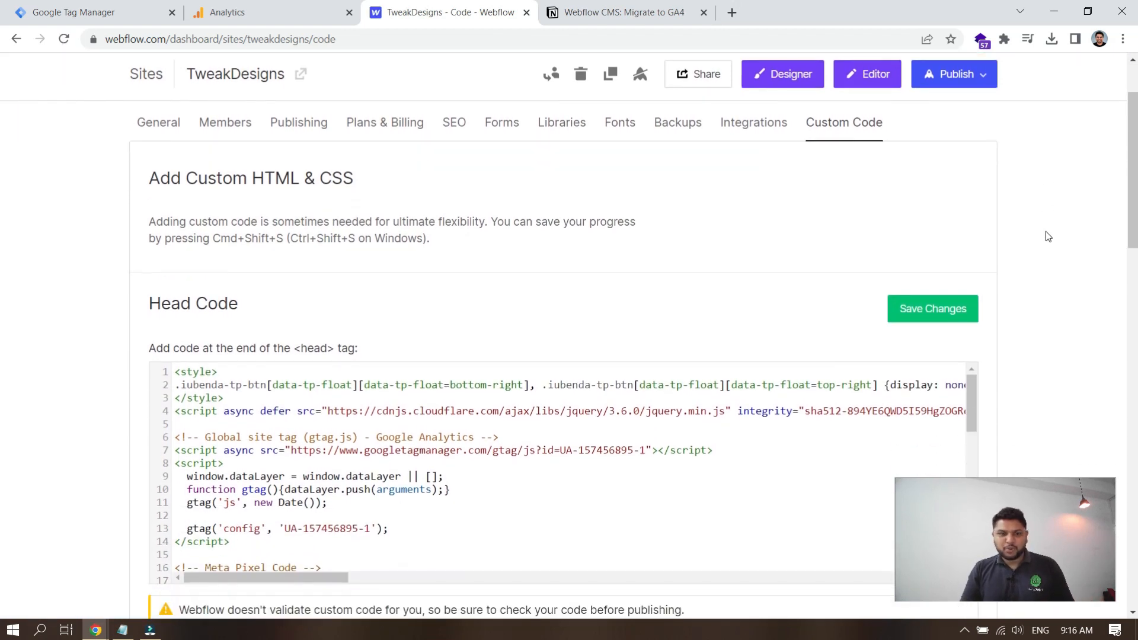
scroll(1048, 235, "down", 1)
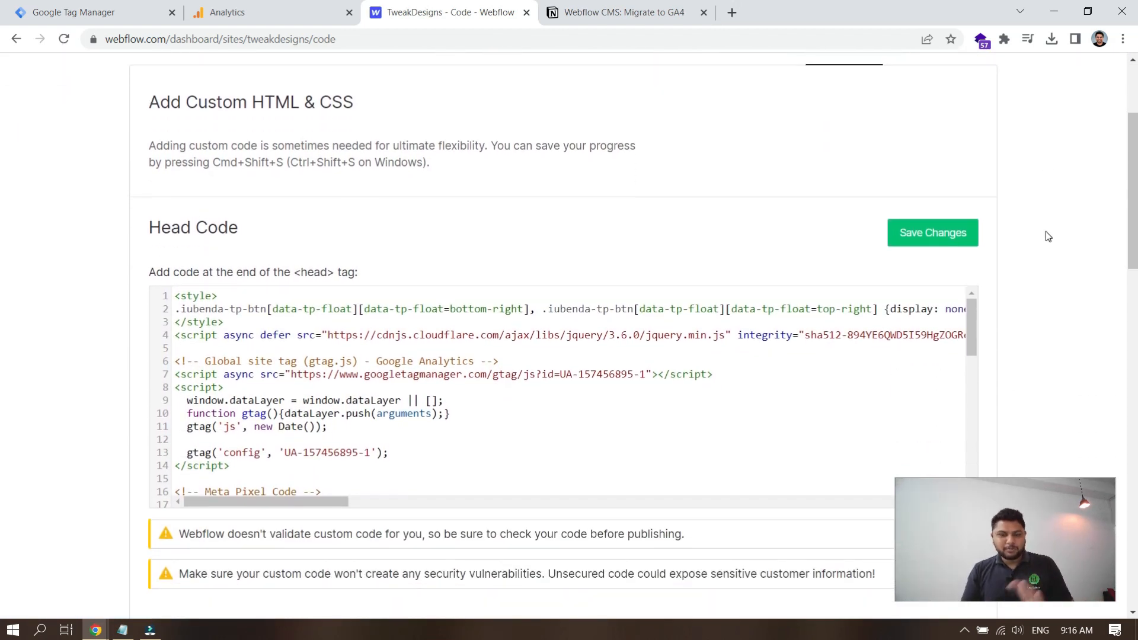
left_click(468, 397)
scroll(468, 397, "down", 1)
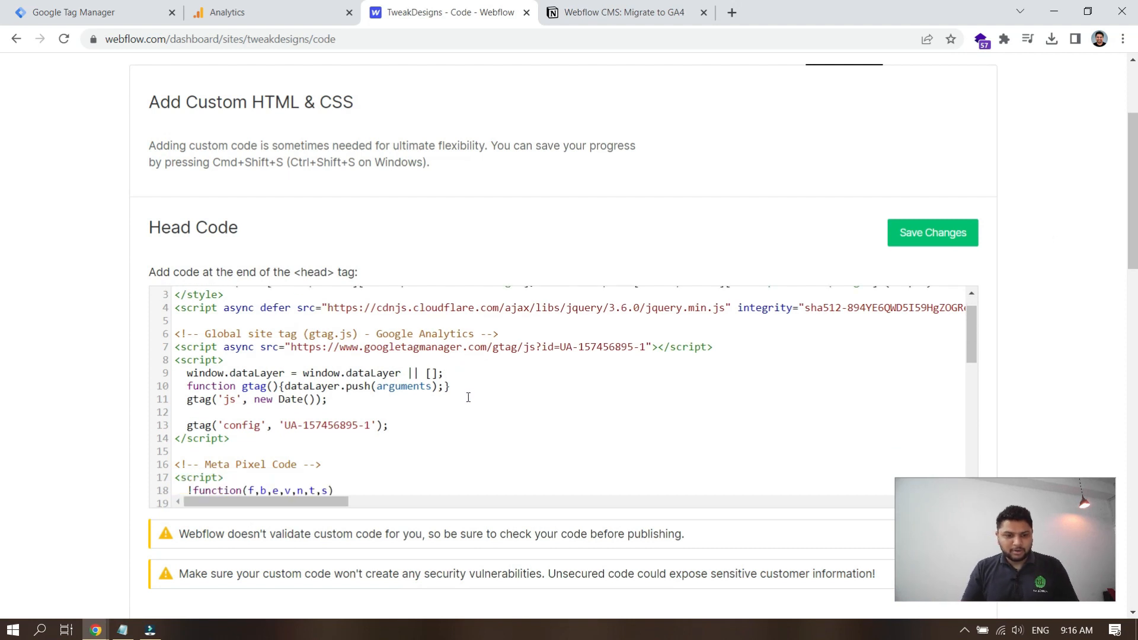
scroll(403, 428, "up", 1)
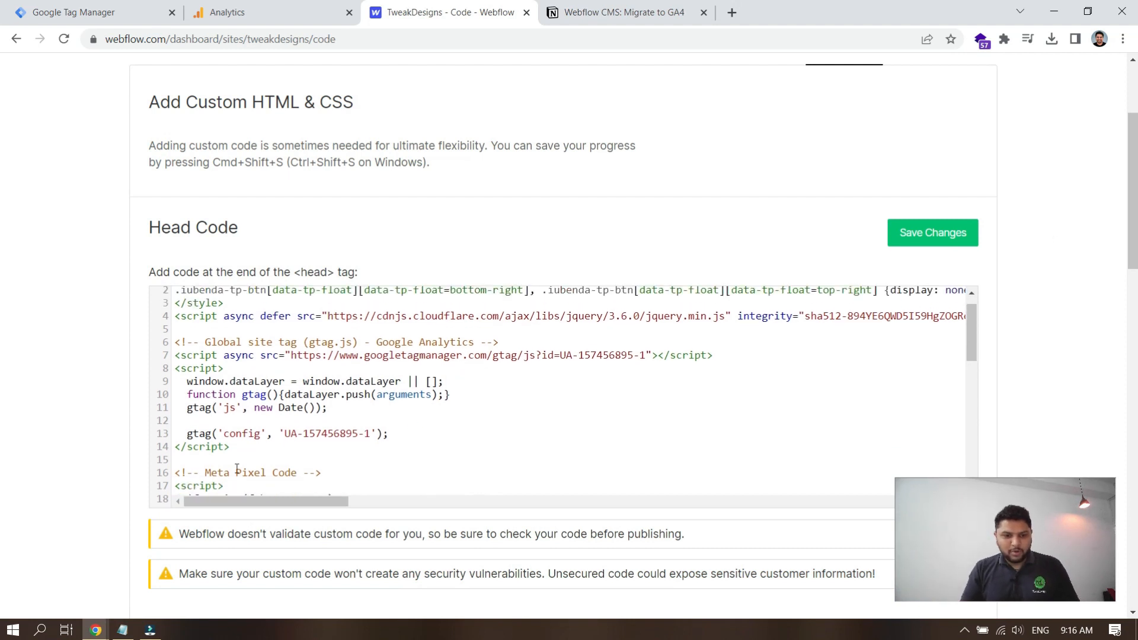
left_click_drag(230, 447, 168, 349)
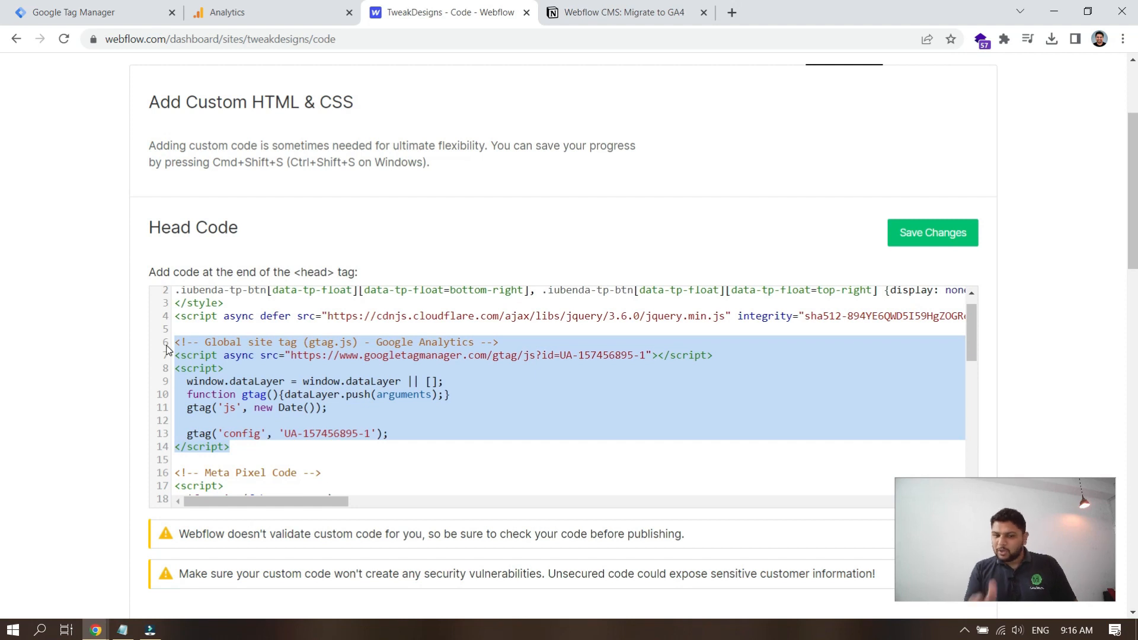
left_click(244, 380)
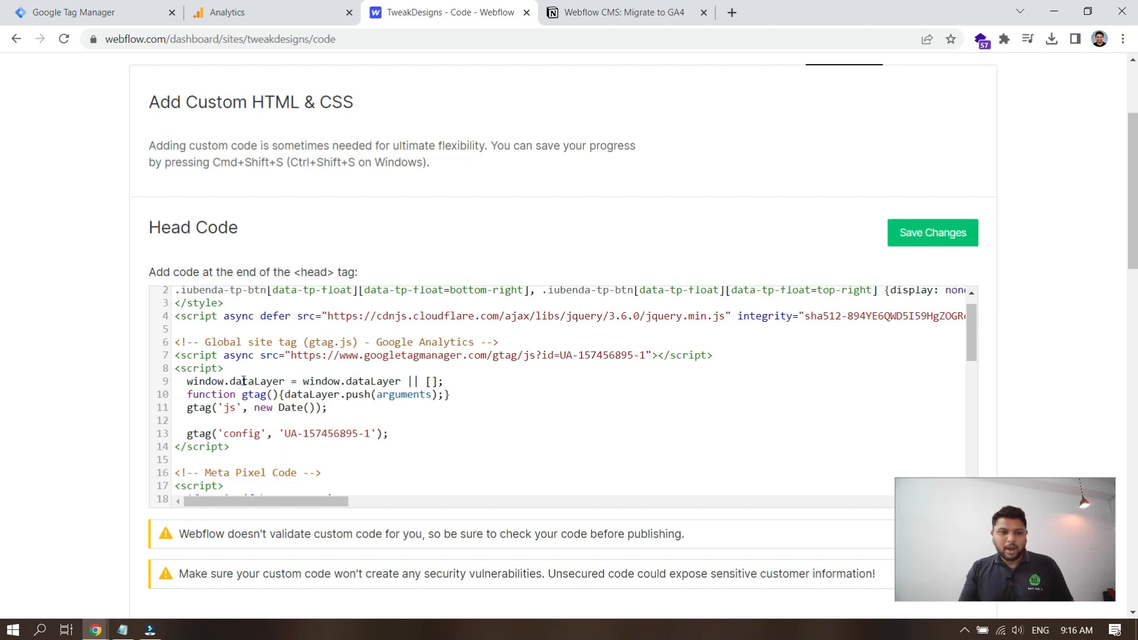
Paste the copied Google tag code below the existing Google Analytics global site tag in the head code
left_click(243, 449)
key("Return")
key("Return")
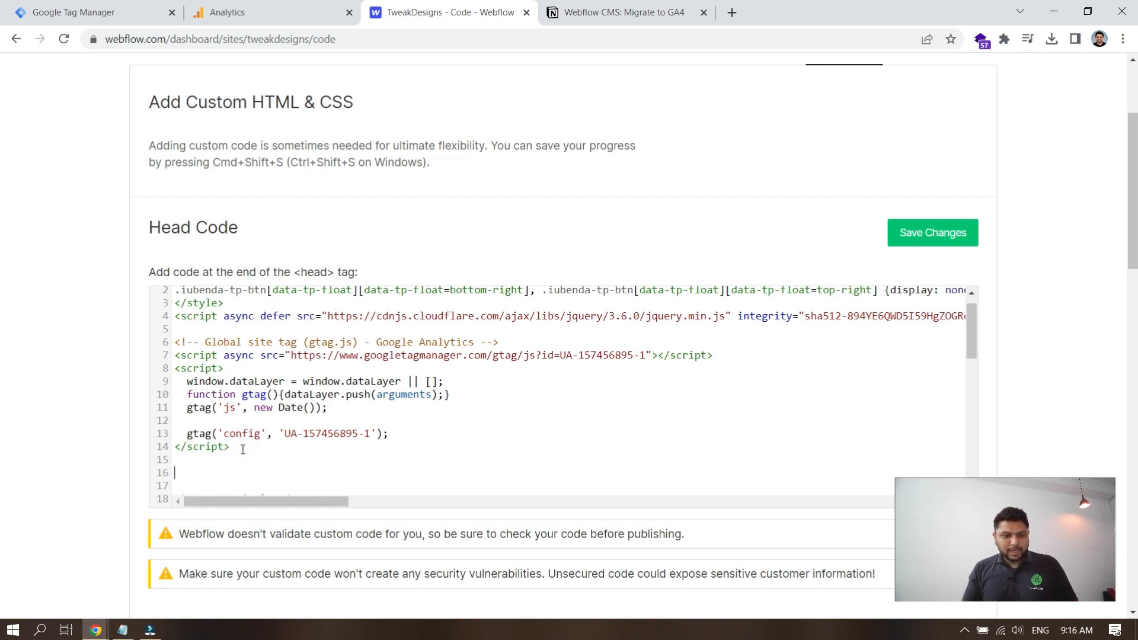
key("ctrl+v")
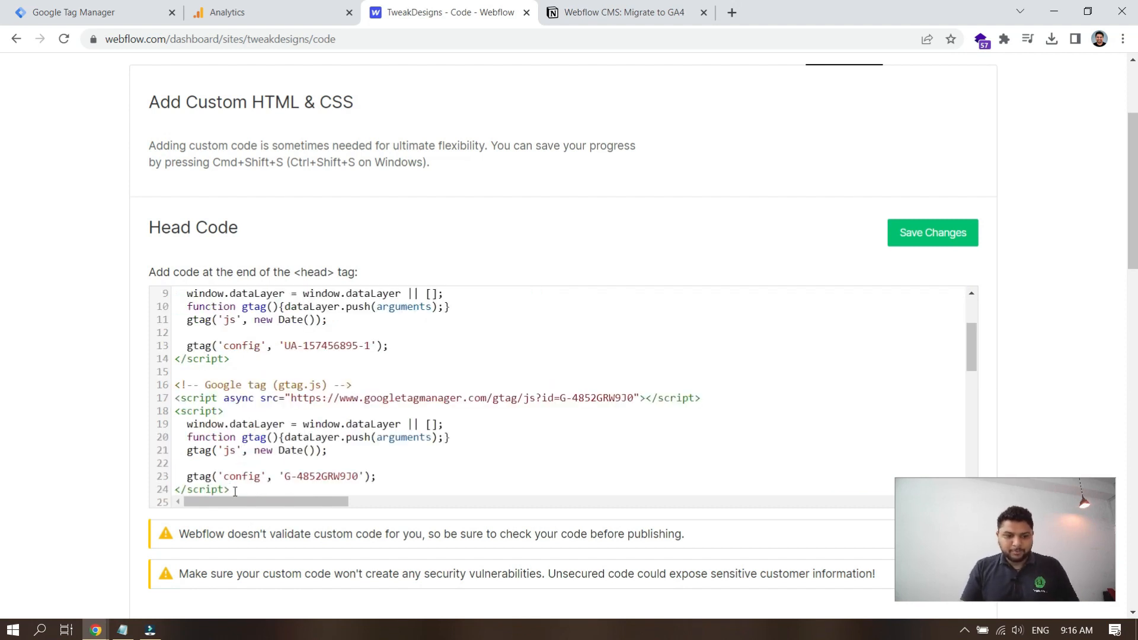
Remove the newly pasted Google tag code from the head code
left_click_drag(235, 491, 169, 388)
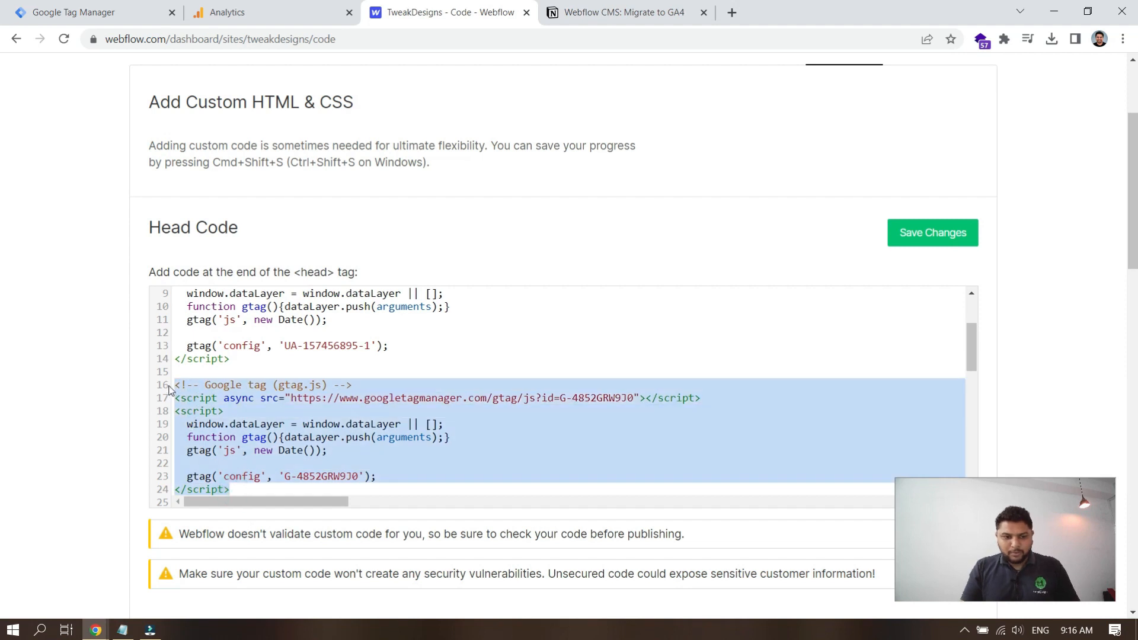
key("ctrl+v")
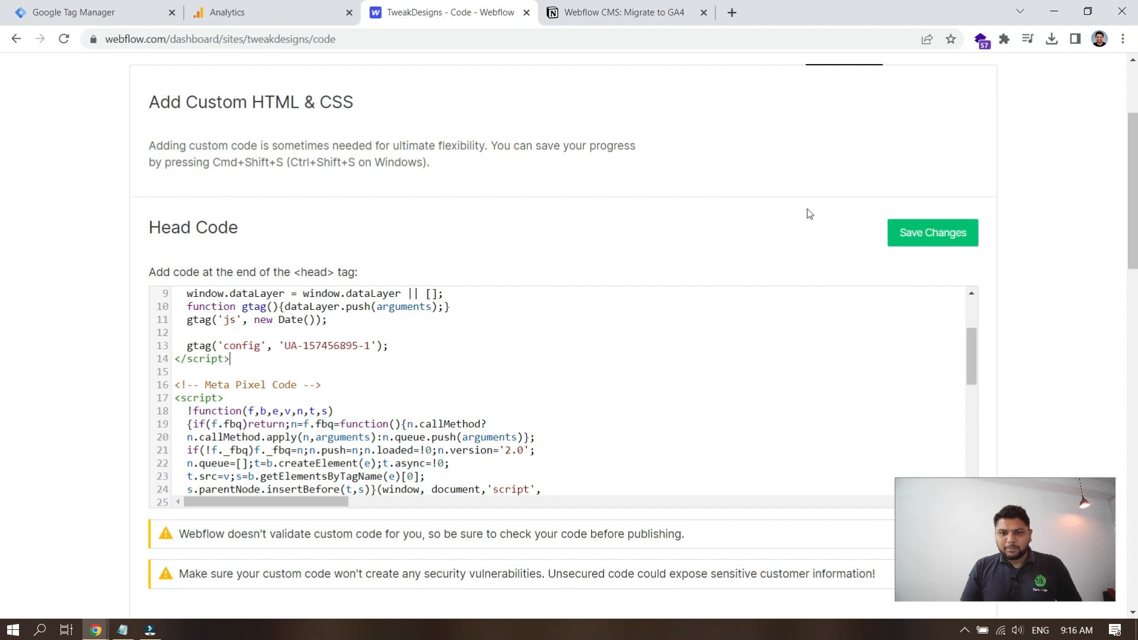
scroll(809, 213, "up", 3)
Switch back to Google Analytics, close the installation instructions and copy the web stream's measurement ID
left_click(342, 7)
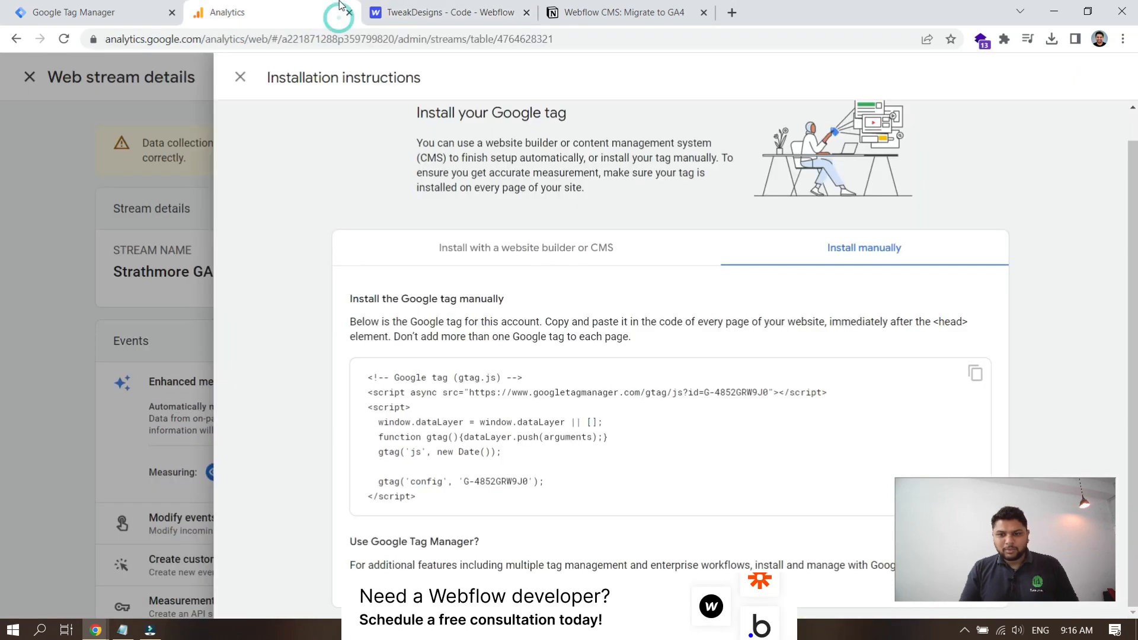
left_click(237, 78)
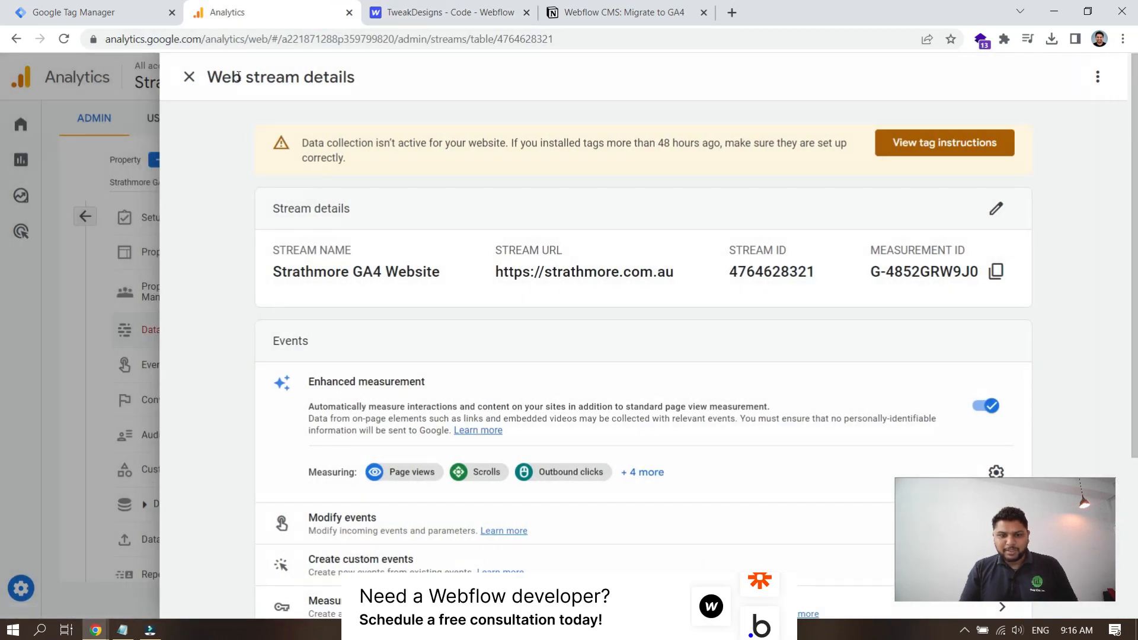
left_click(993, 279)
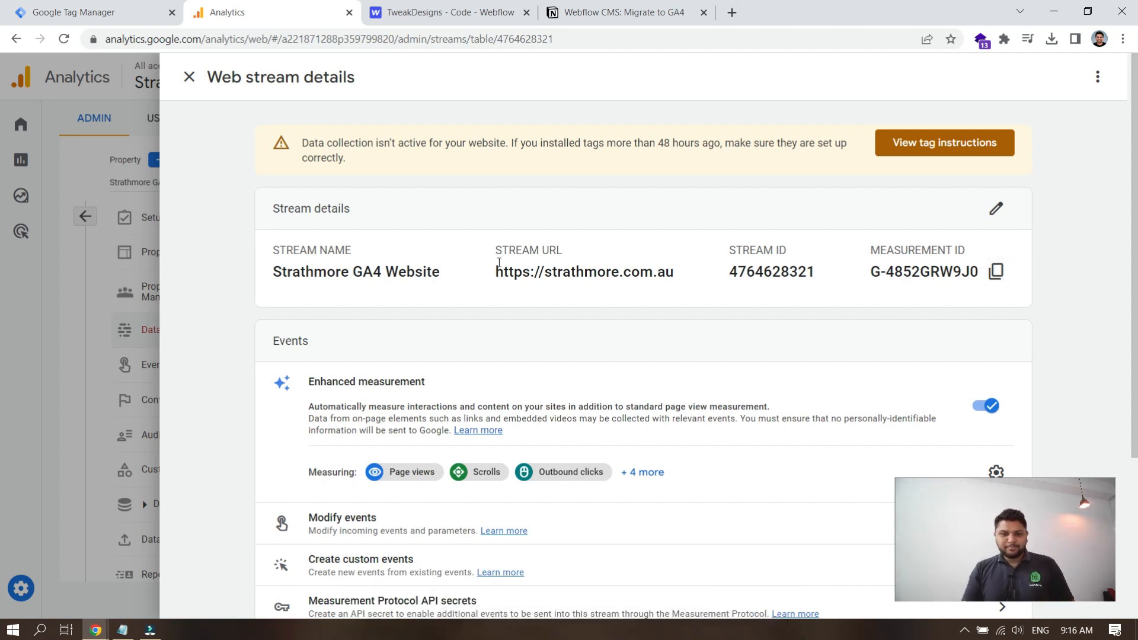
Switch to Webflow, open the TweakDesigns integrations settings and review the Google Analytics Measurement ID field and the publish options
left_click(433, 5)
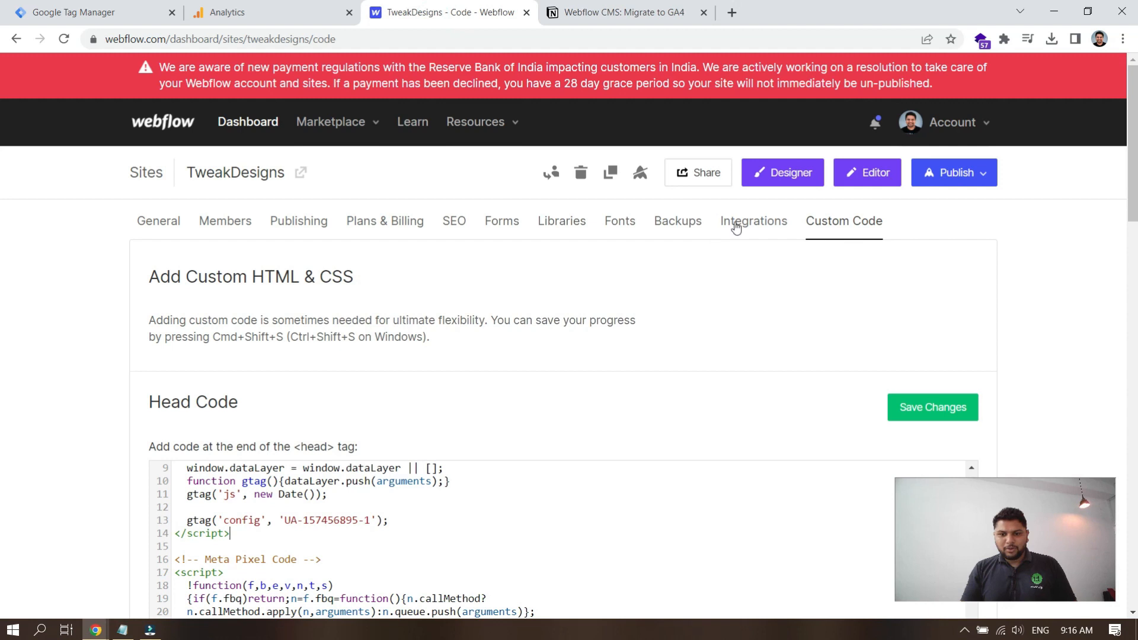
left_click(756, 227)
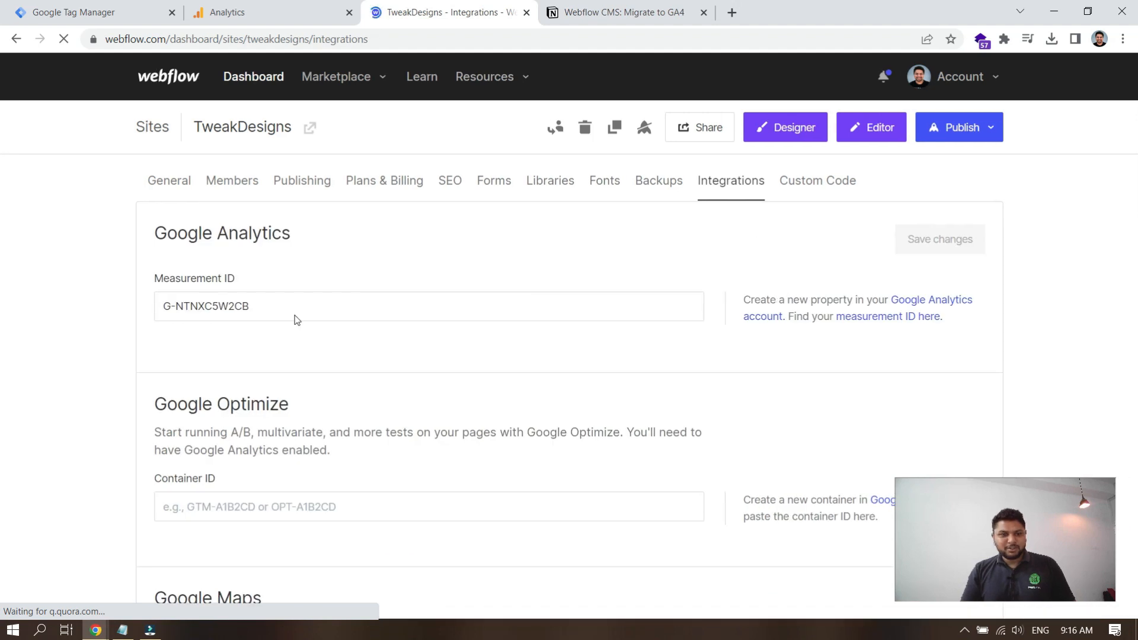
left_click(265, 302)
left_click_drag(265, 303, 150, 301)
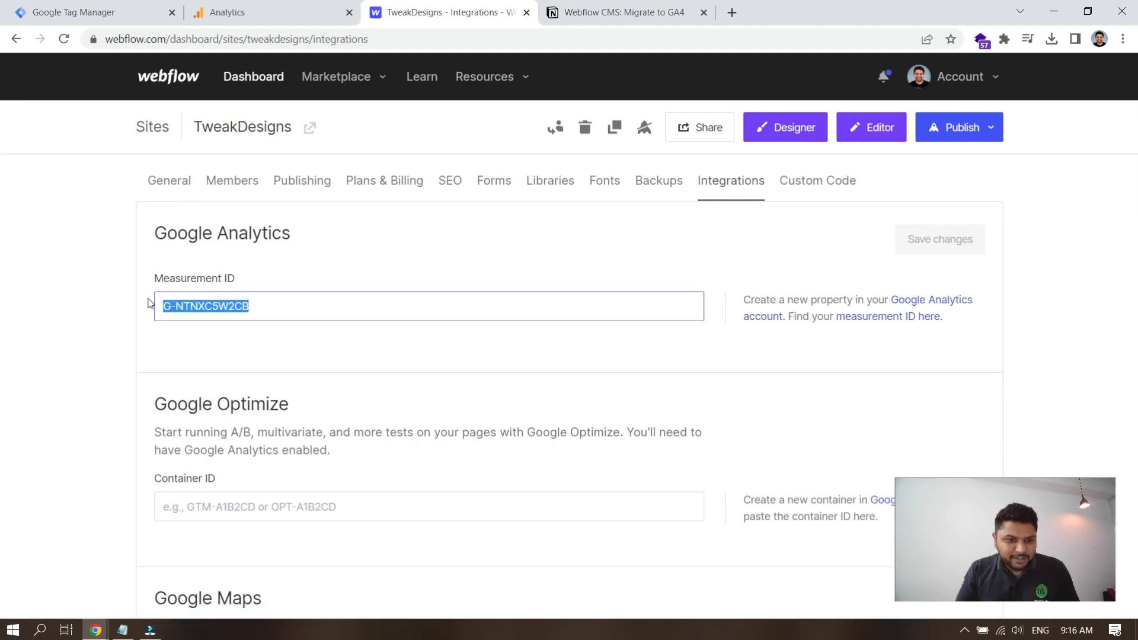
left_click(147, 298)
left_click(285, 304)
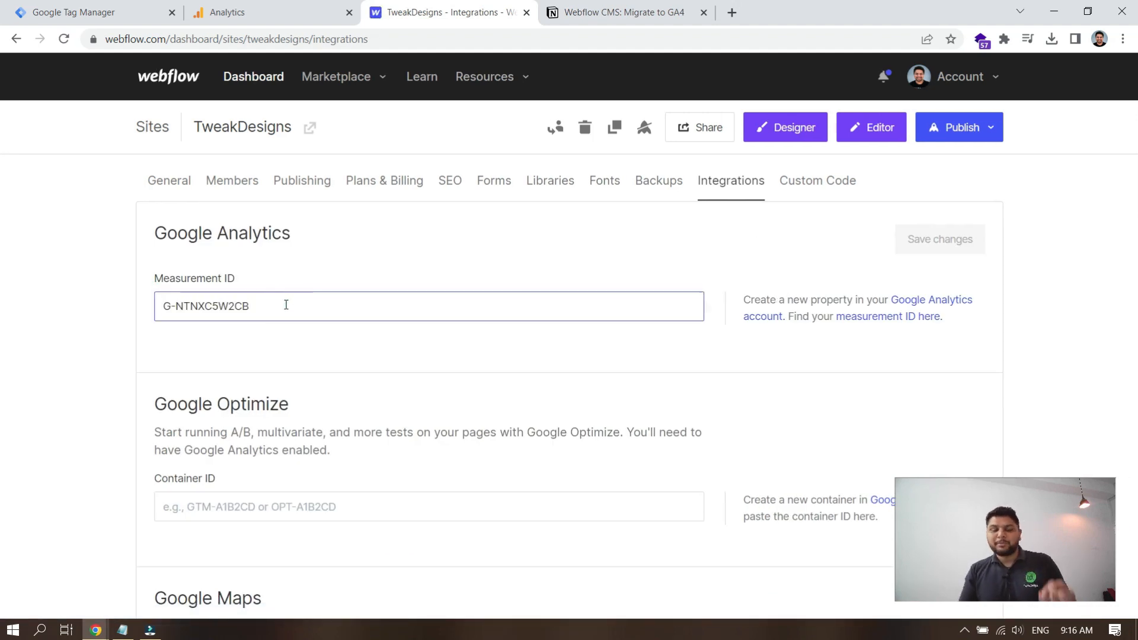
left_click_drag(284, 304, 131, 307)
left_click(130, 307)
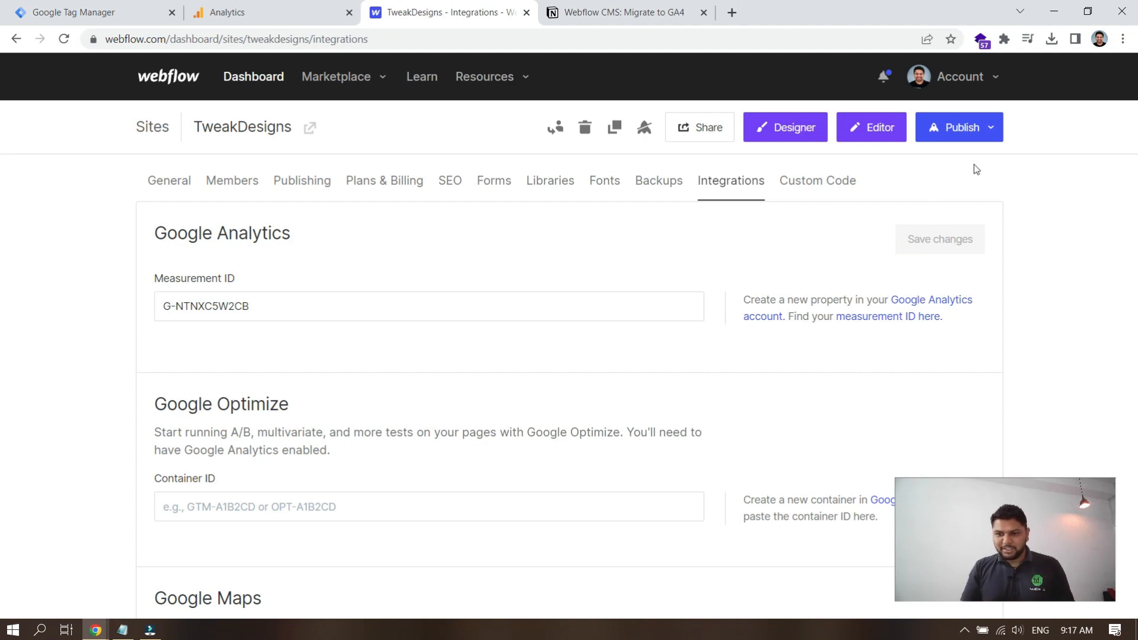
left_click(989, 134)
left_click(1046, 272)
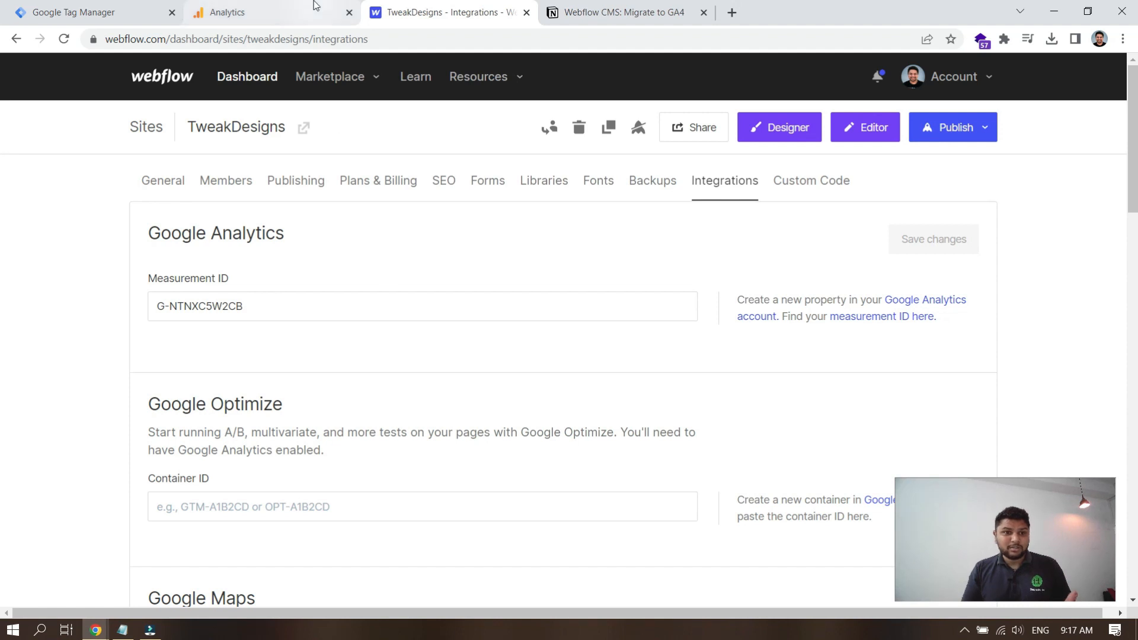
Switch to Google Tag Manager and start a new tag named "Strathmore GA4" in the tweakdesigns.in container
left_click(112, 7)
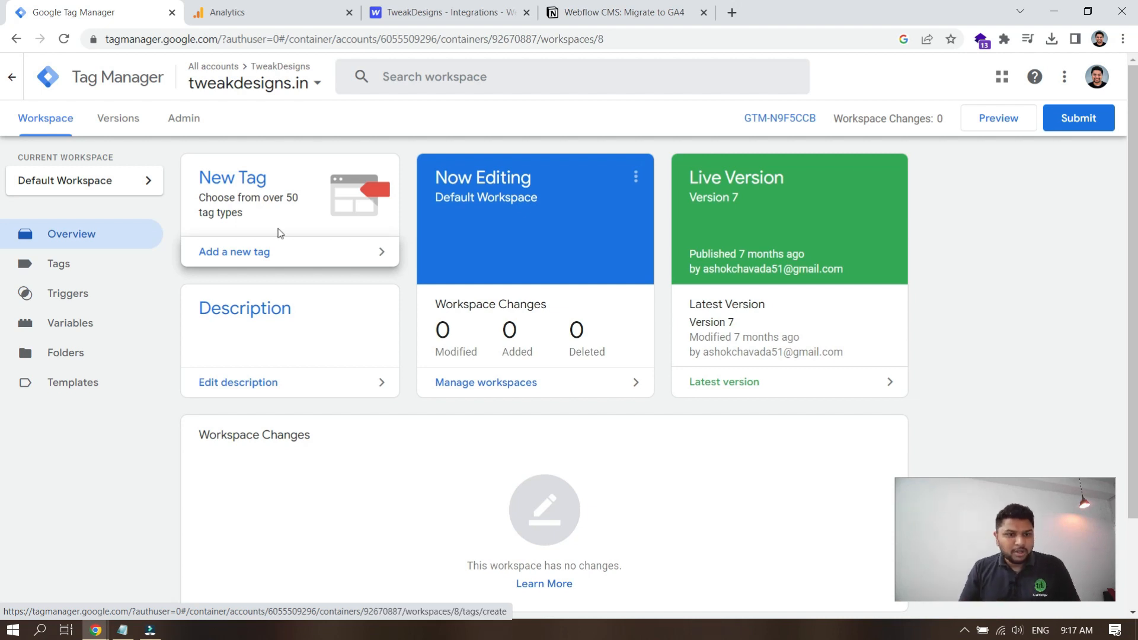
left_click(264, 261)
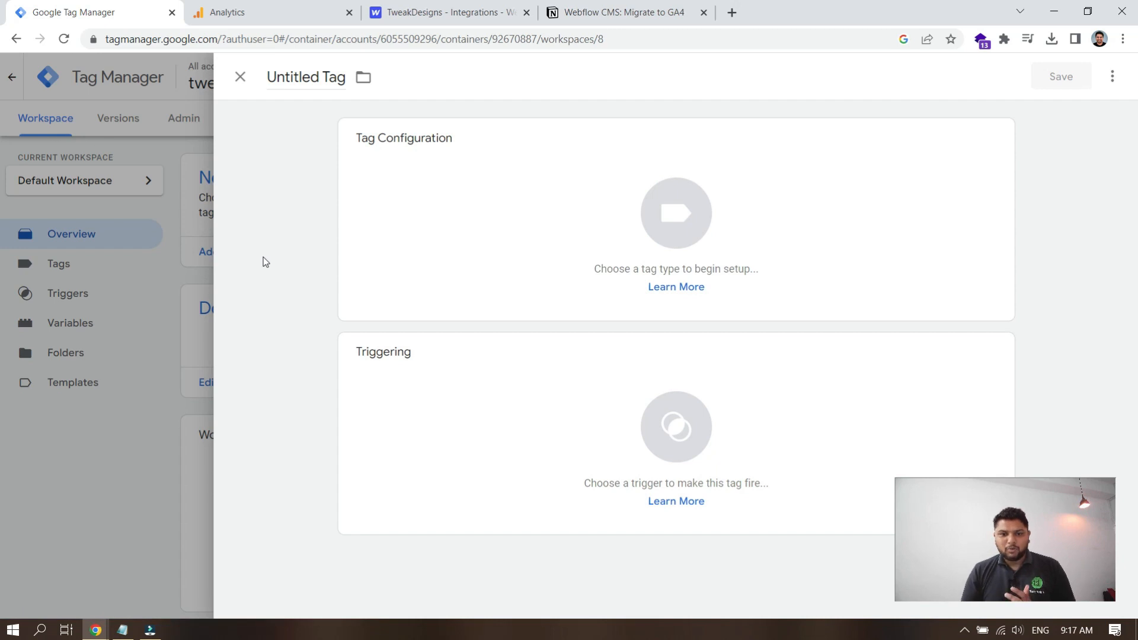
left_click(306, 79)
type("Strat")
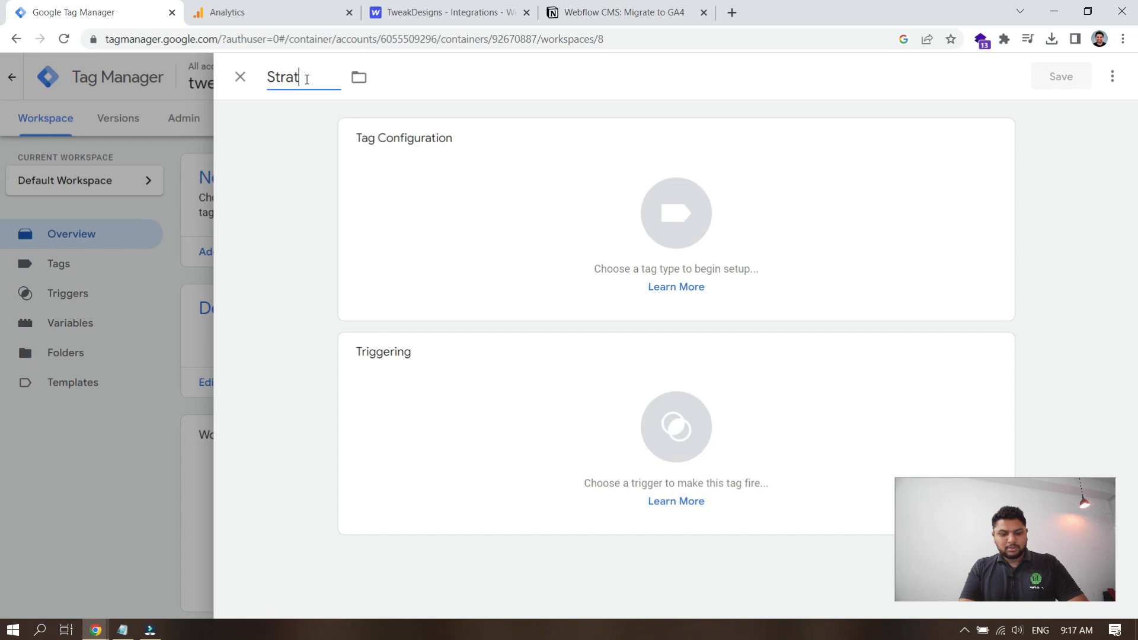
type("hmore GA4")
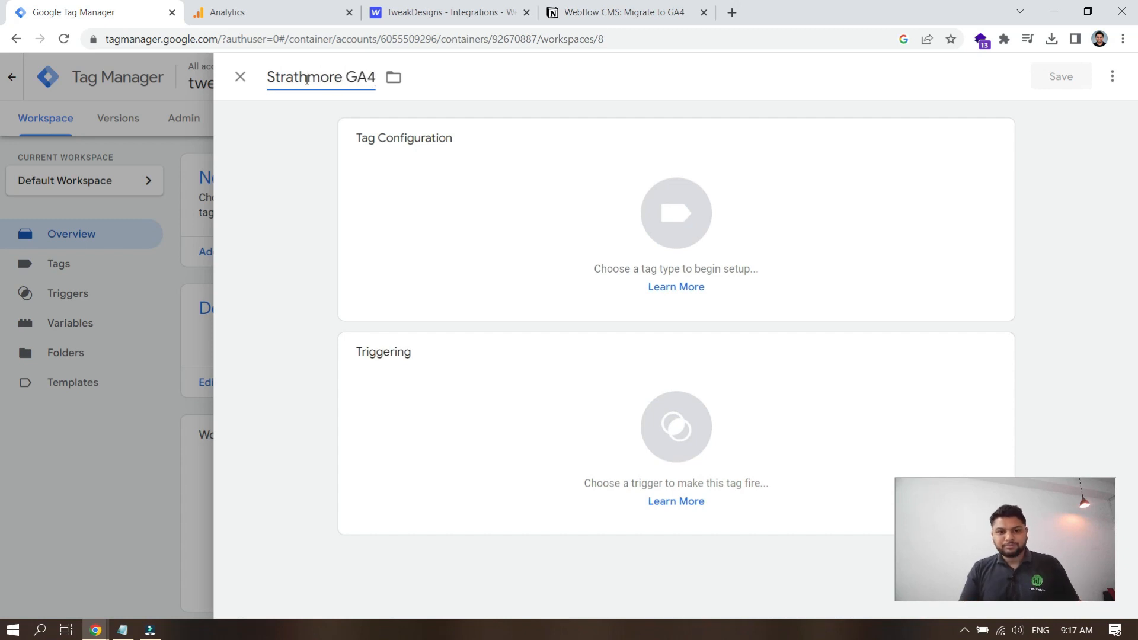
Set the tag type to Google Analytics: GA4 Configuration and paste the copied measurement ID of the web stream
left_click(529, 209)
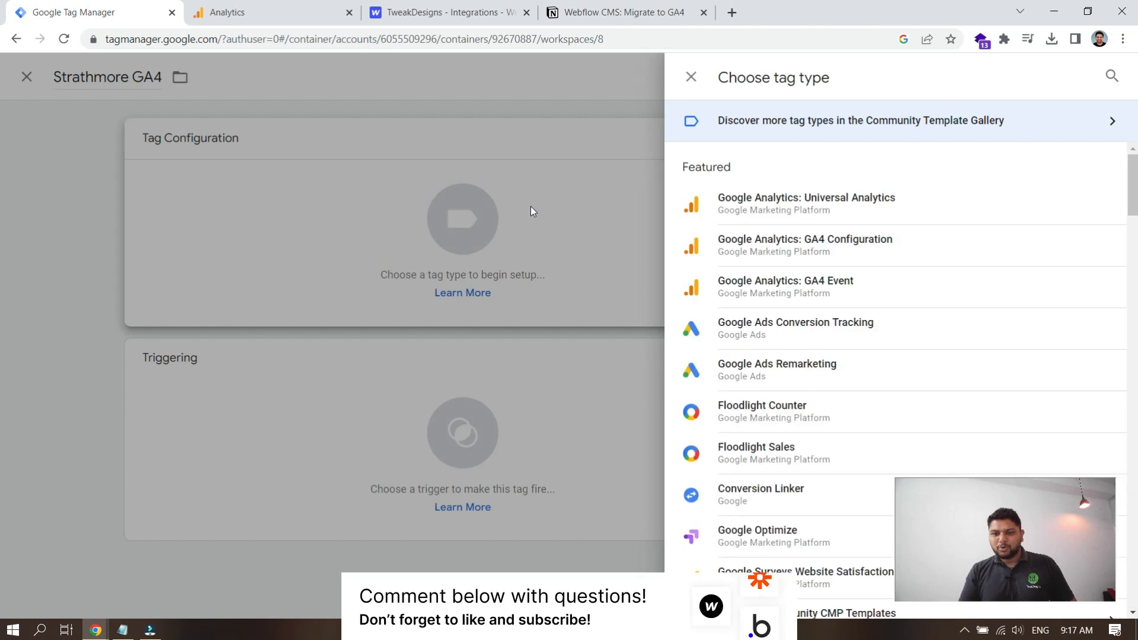
left_click(867, 251)
left_click(423, 287)
key("ctrl+v")
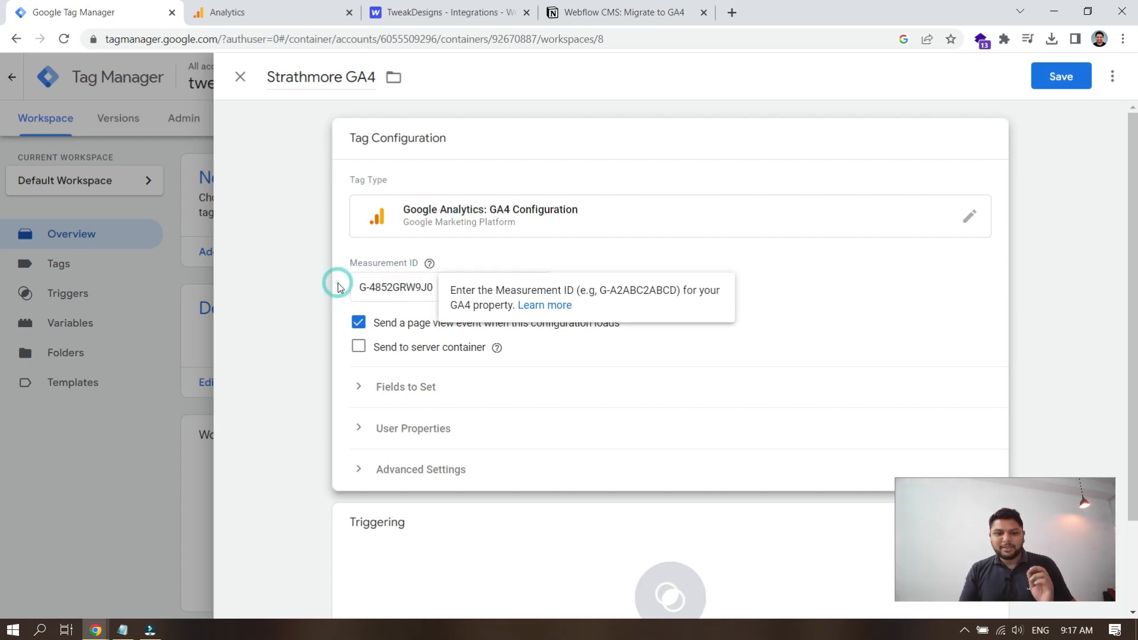
Check the measurement ID in the Google Analytics web stream details, dismiss the satisfaction survey and return to Tag Manager
left_click(299, 11)
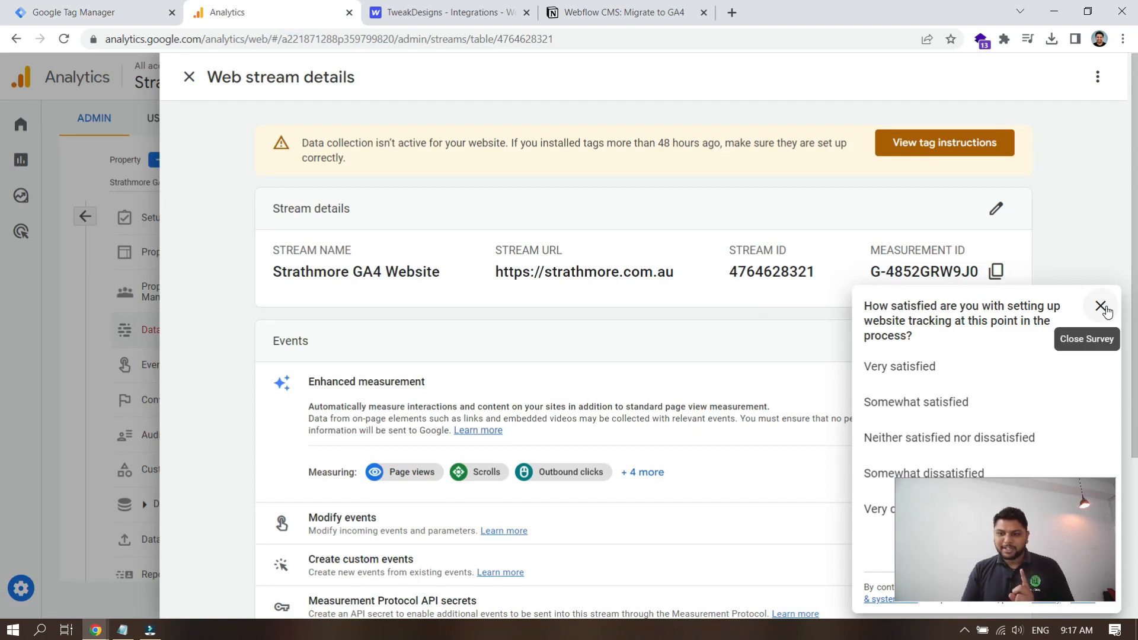
left_click(1100, 306)
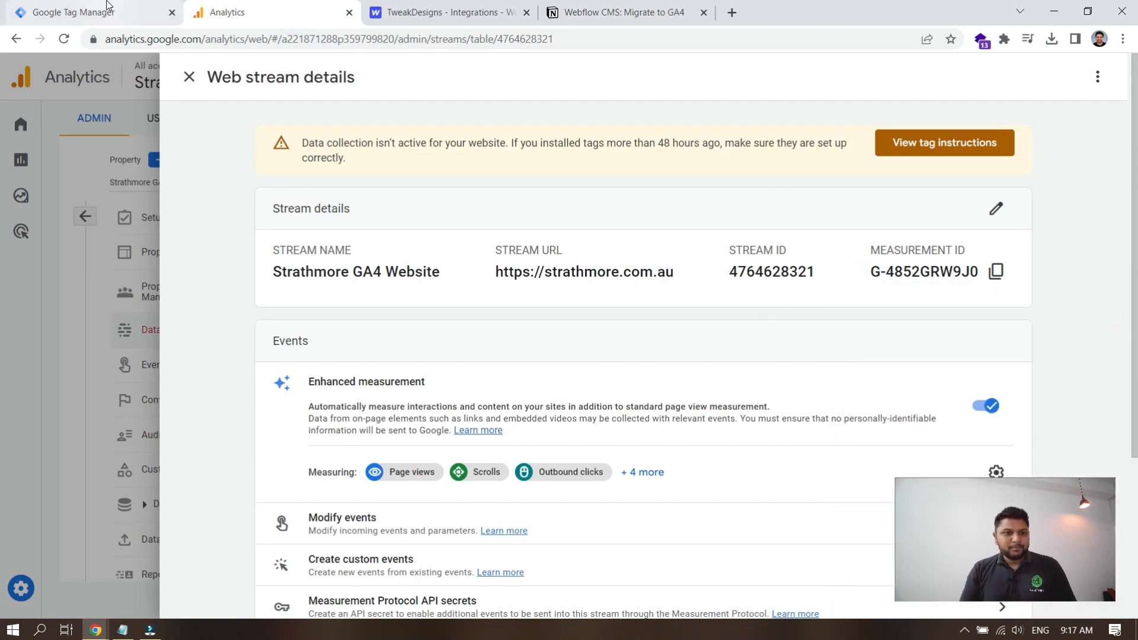
left_click(102, 13)
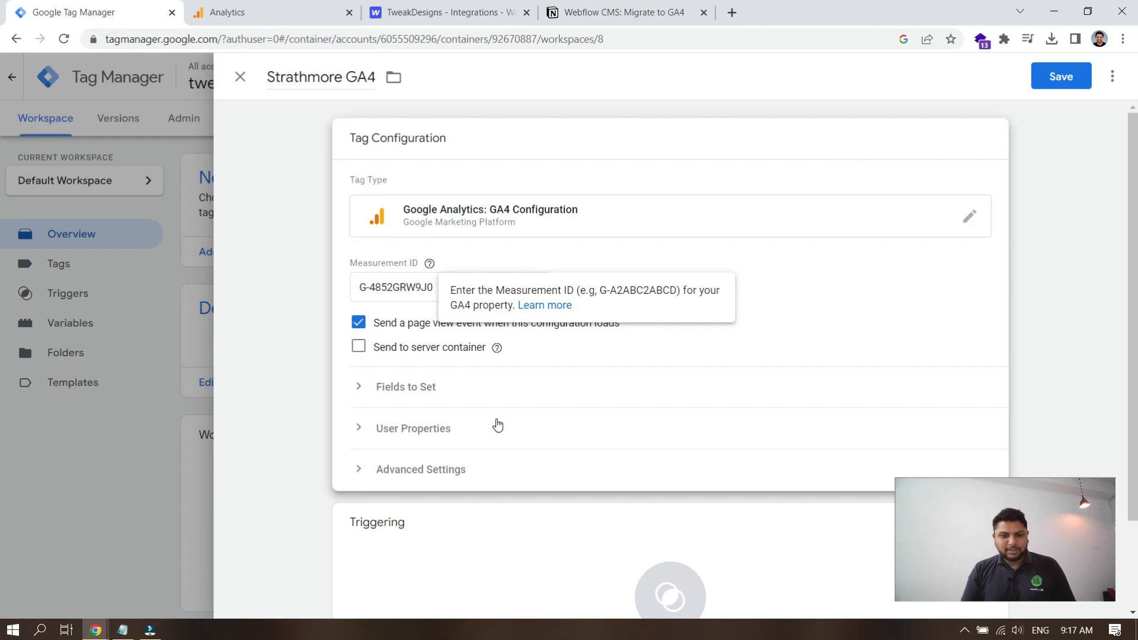
Review the tag's Fields to Set and Advanced Settings, including the tag firing options, and collapse them again
left_click(407, 388)
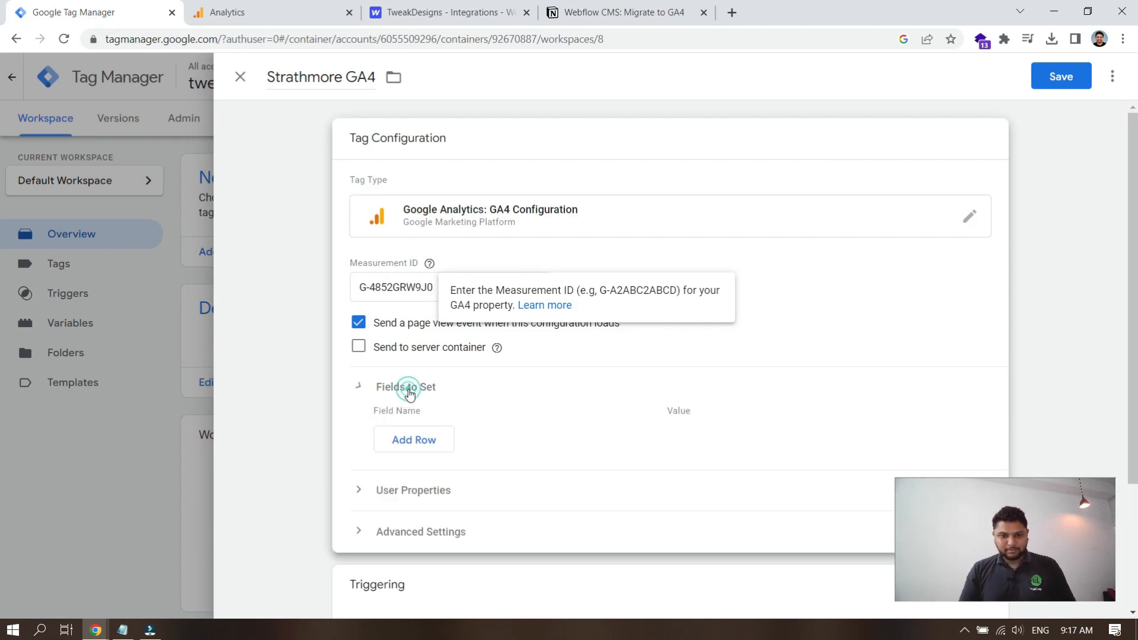
left_click(409, 391)
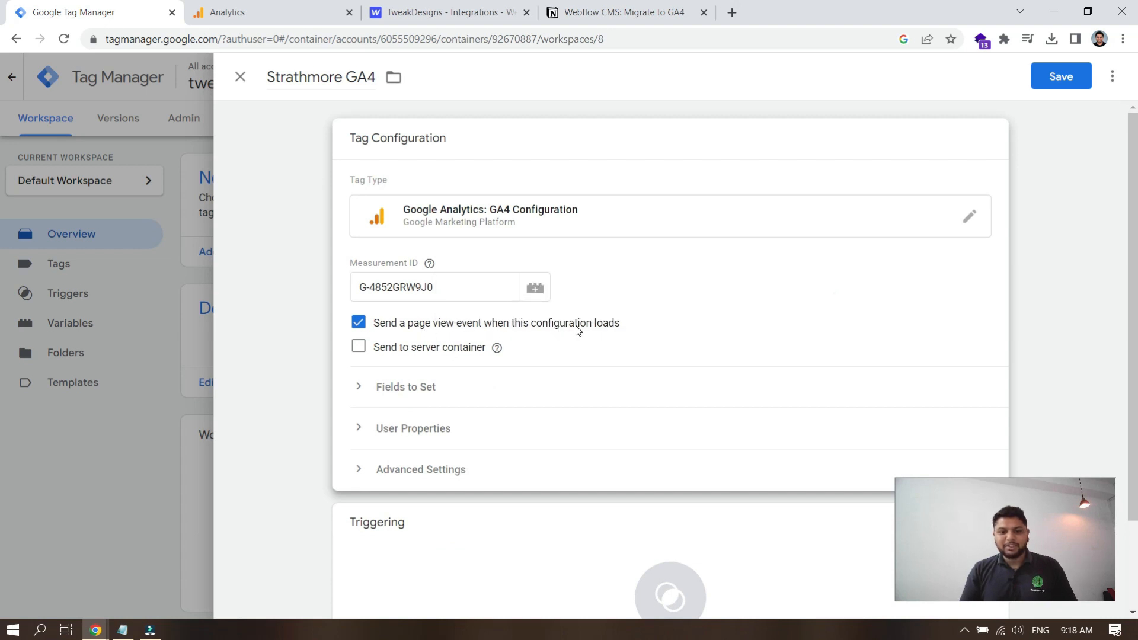
left_click(390, 472)
scroll(566, 455, "down", 3)
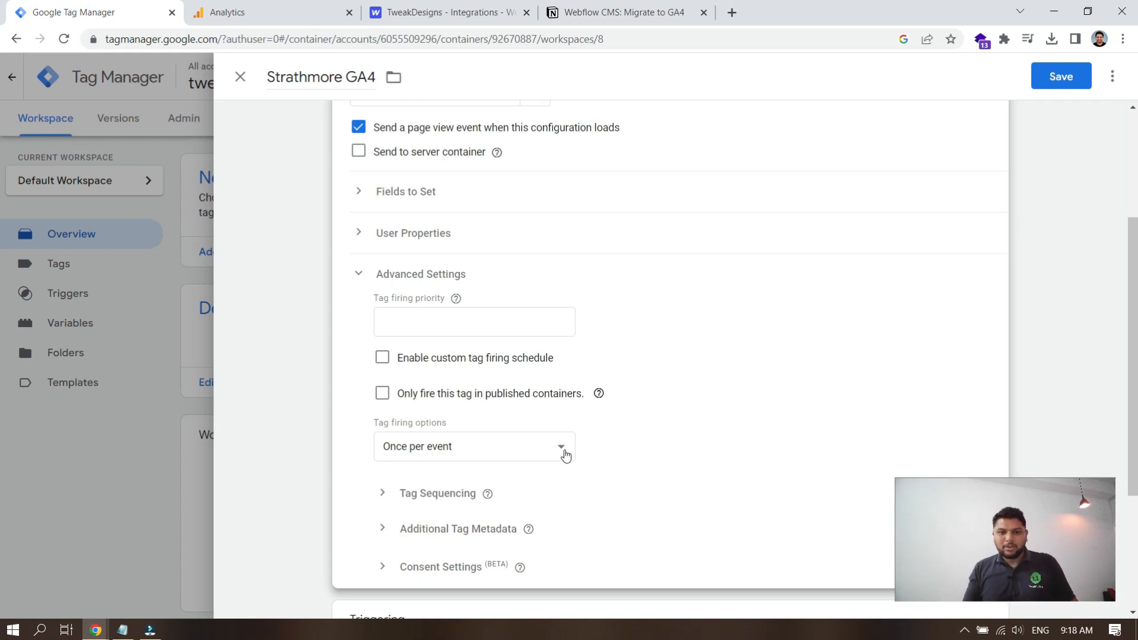
left_click(358, 276)
scroll(582, 287, "up", 1)
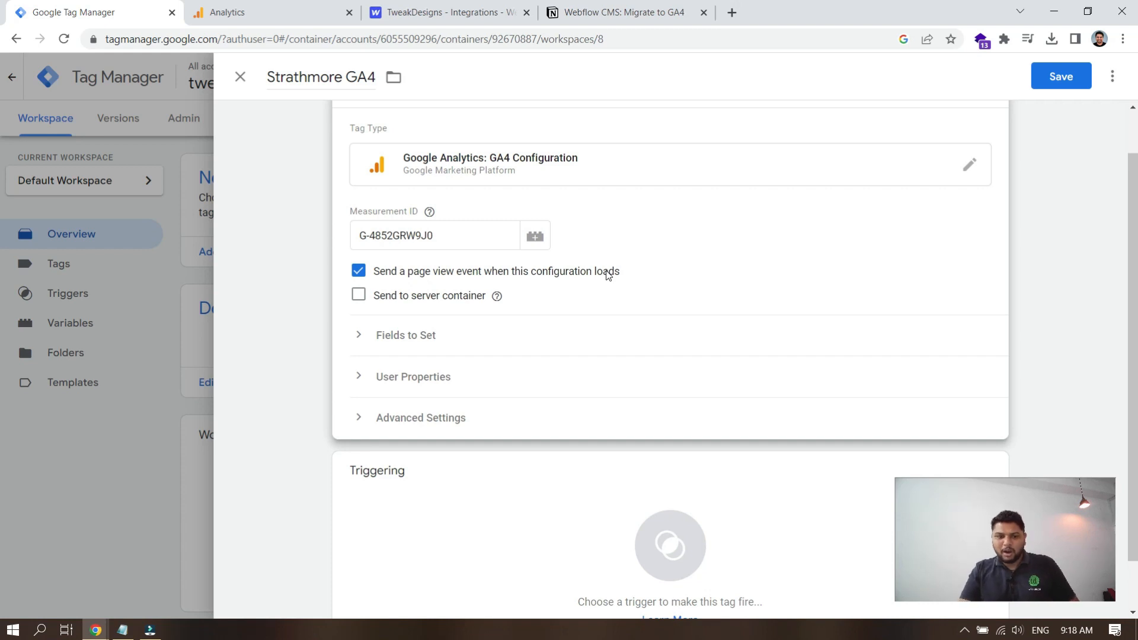
Add the All Pages page view trigger to the Strathmore GA4 tag
scroll(608, 274, "down", 1)
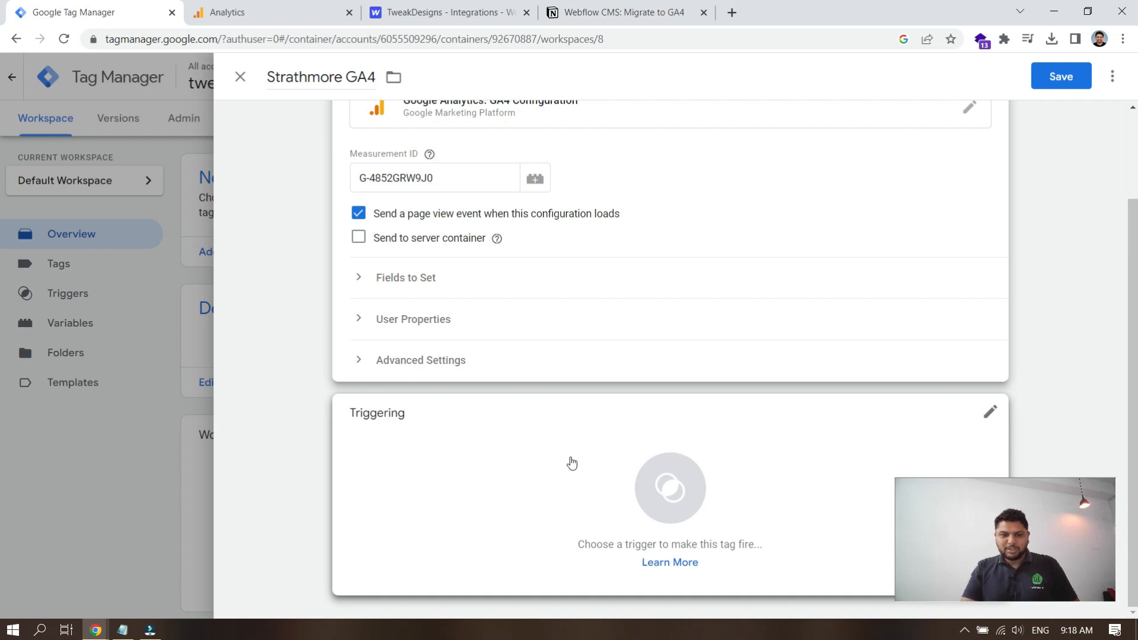
left_click(503, 484)
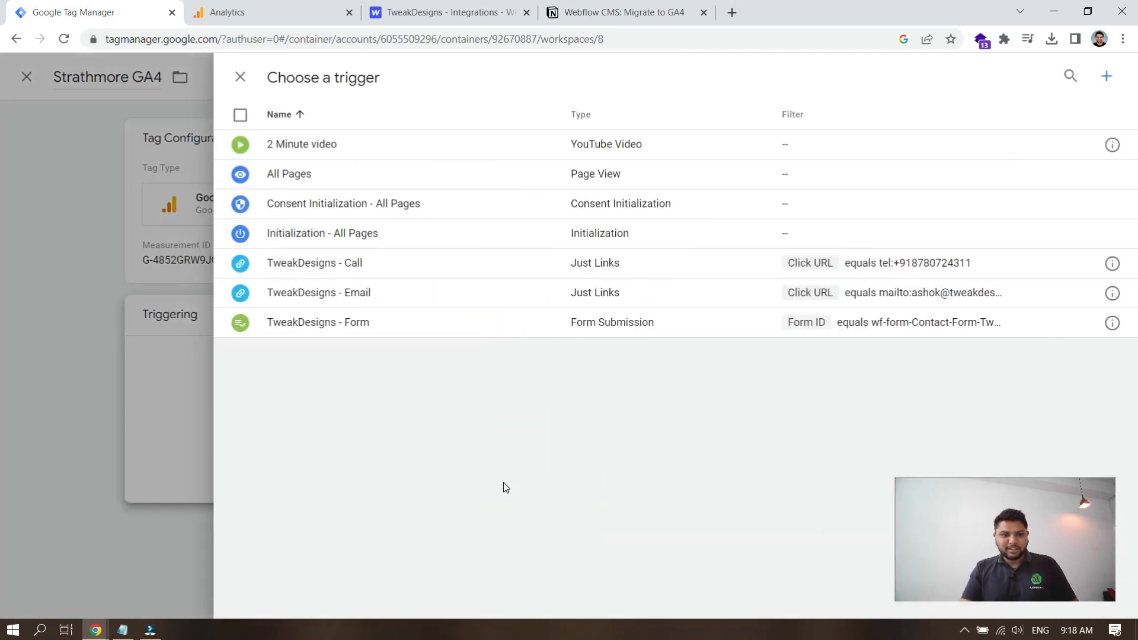
left_click(297, 176)
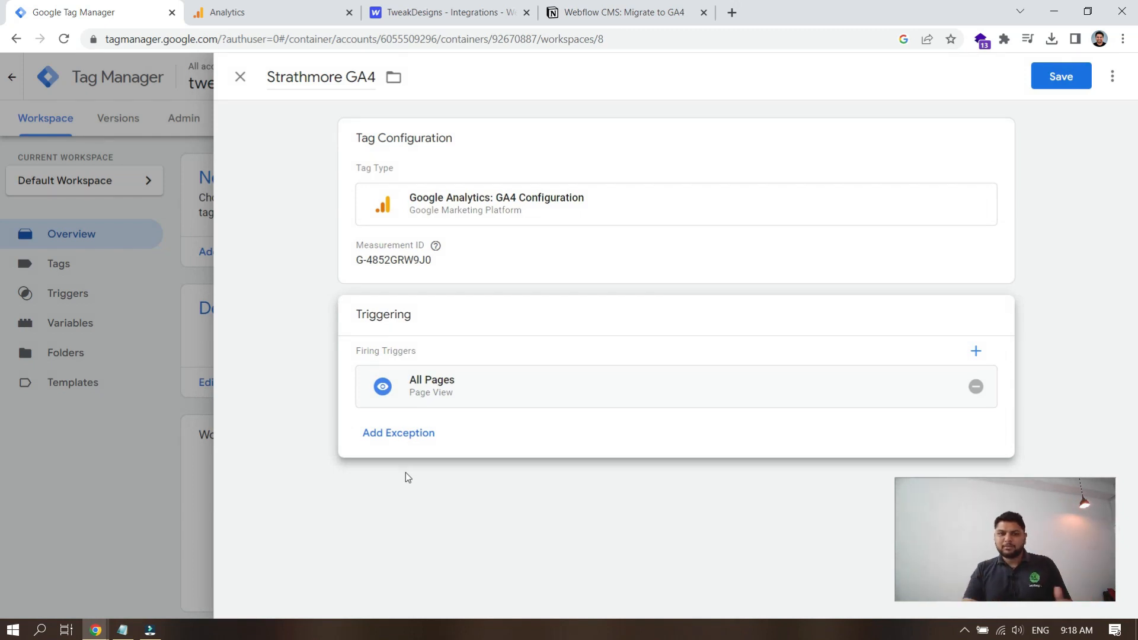
Check the web stream's URL in Google Analytics, return to Tag Manager and save the Strathmore GA4 tag
left_click(255, 10)
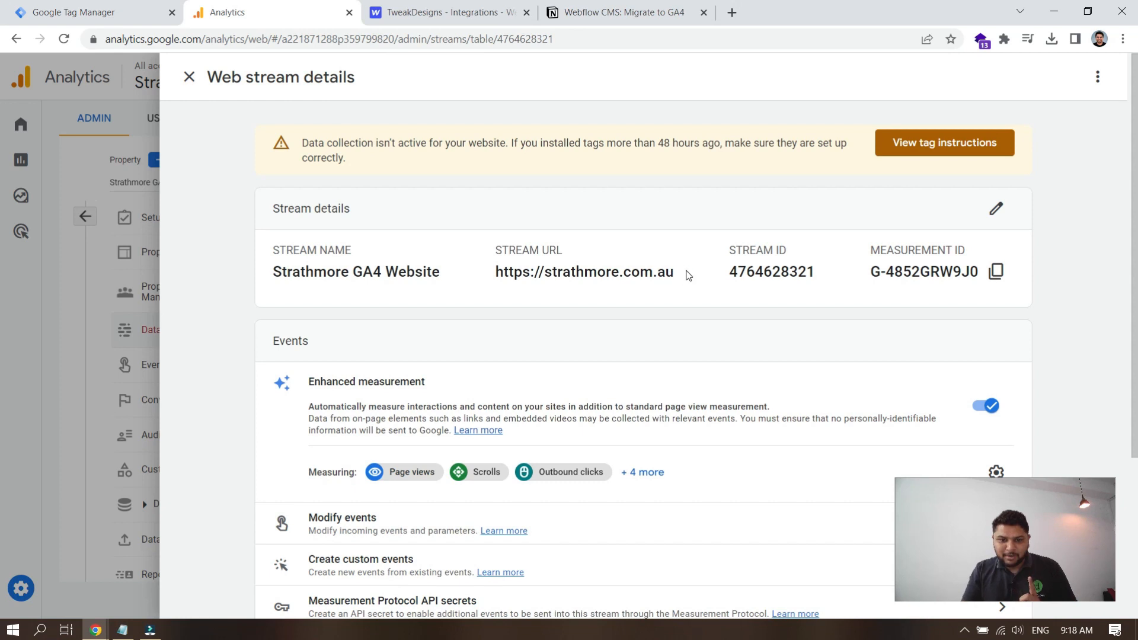
left_click_drag(675, 272, 483, 273)
left_click(483, 272)
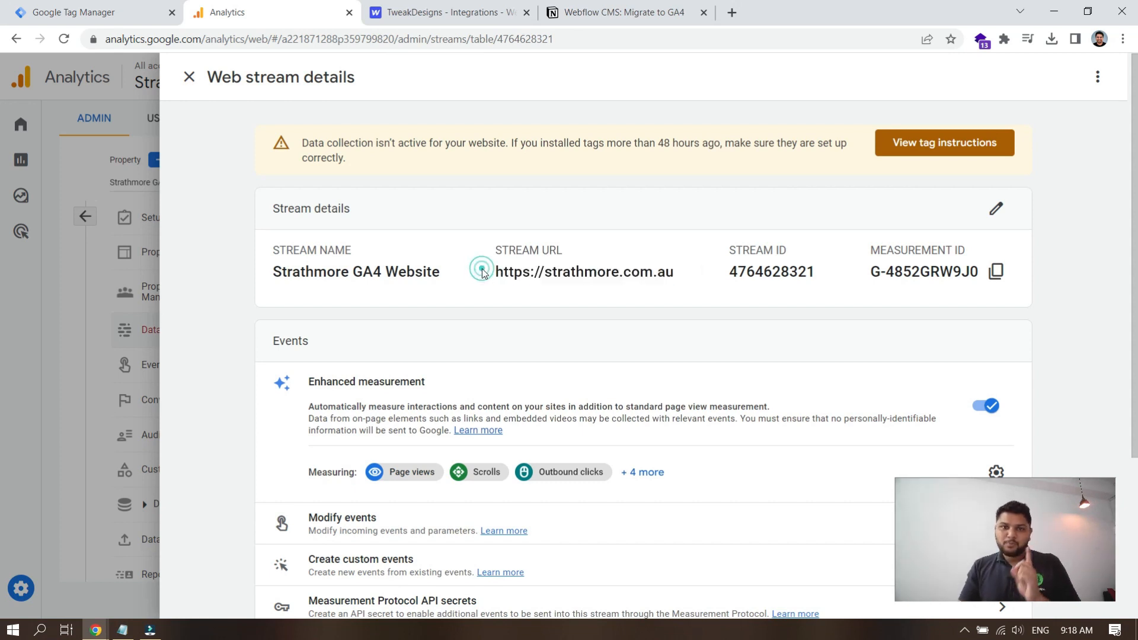
left_click(114, 11)
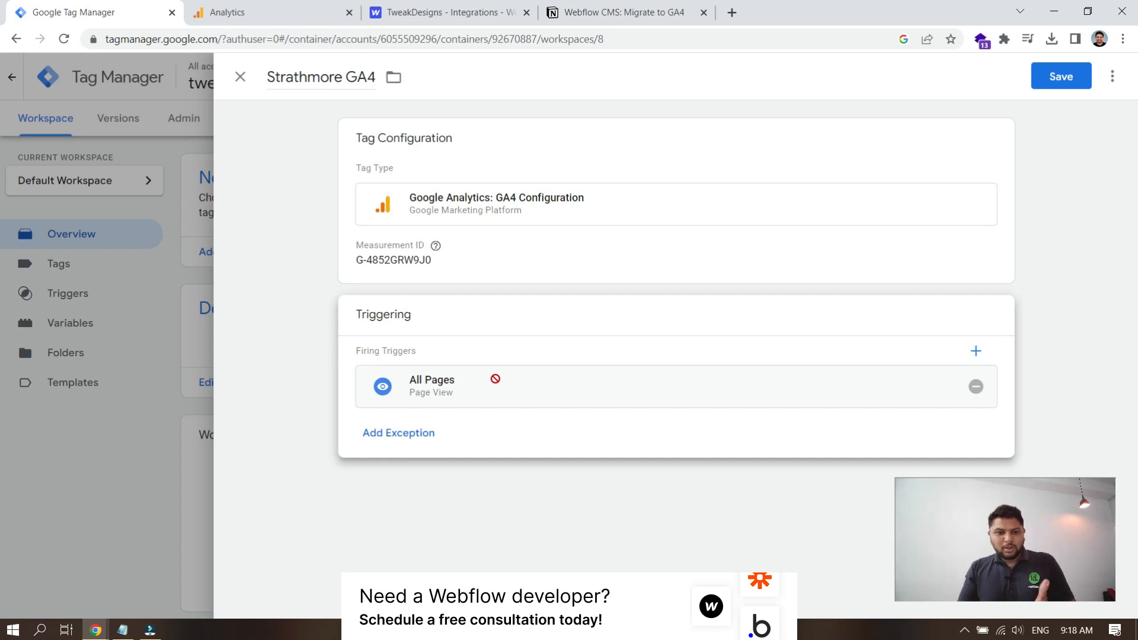
left_click(274, 5)
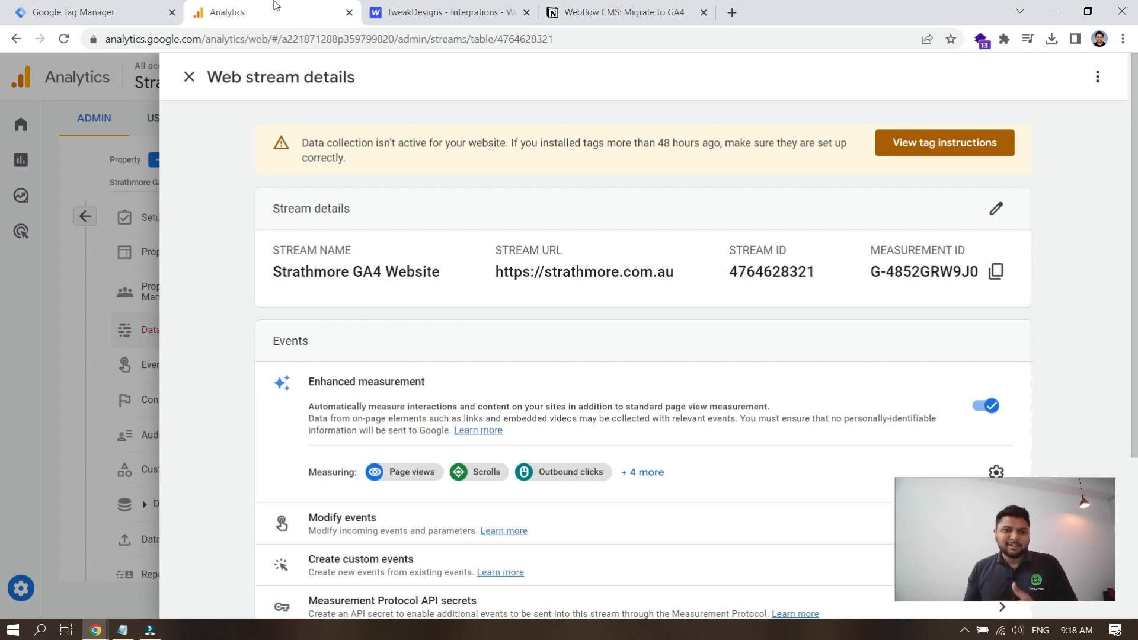
left_click(112, 13)
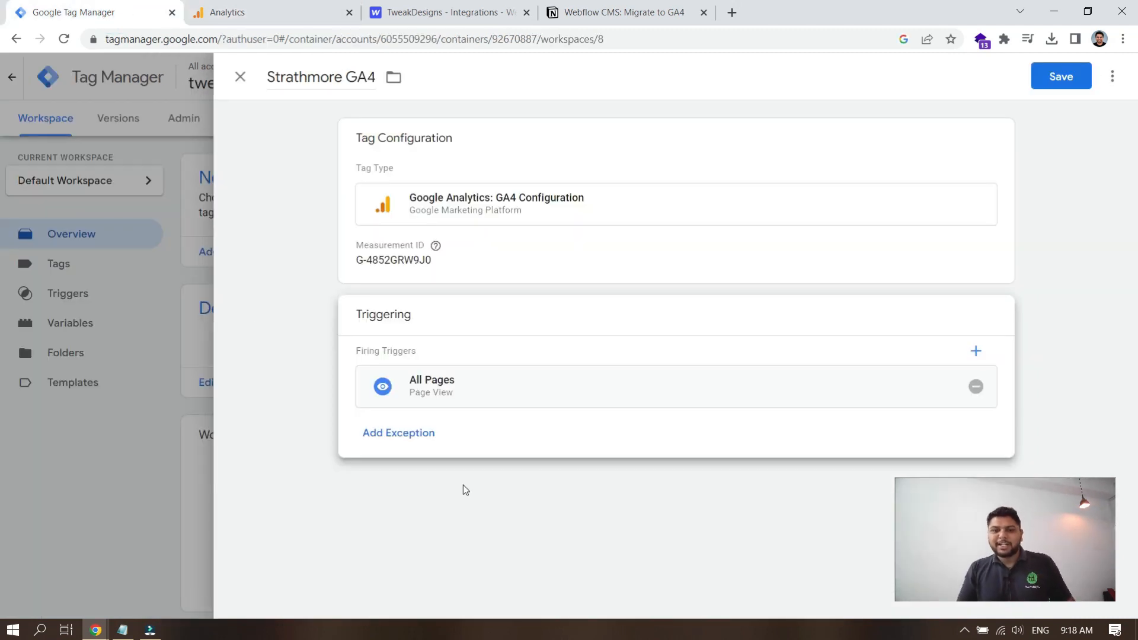
left_click(1061, 77)
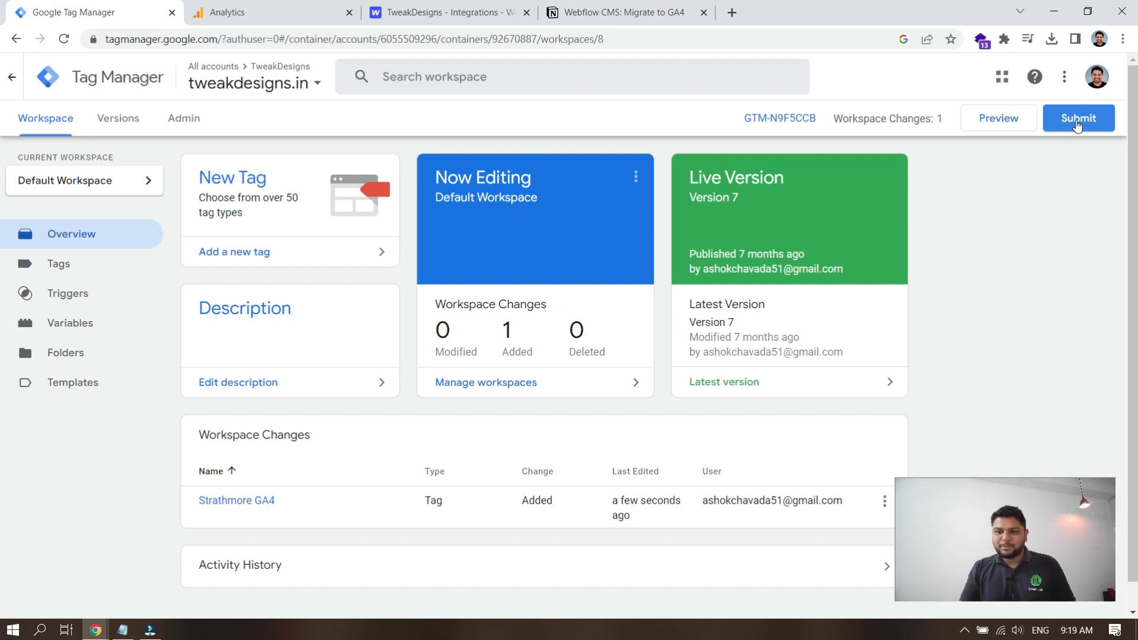
Switch to Google Analytics, leave the web stream details and review the Strathmore GA4 reports snapshot and the account's property list
left_click(288, 6)
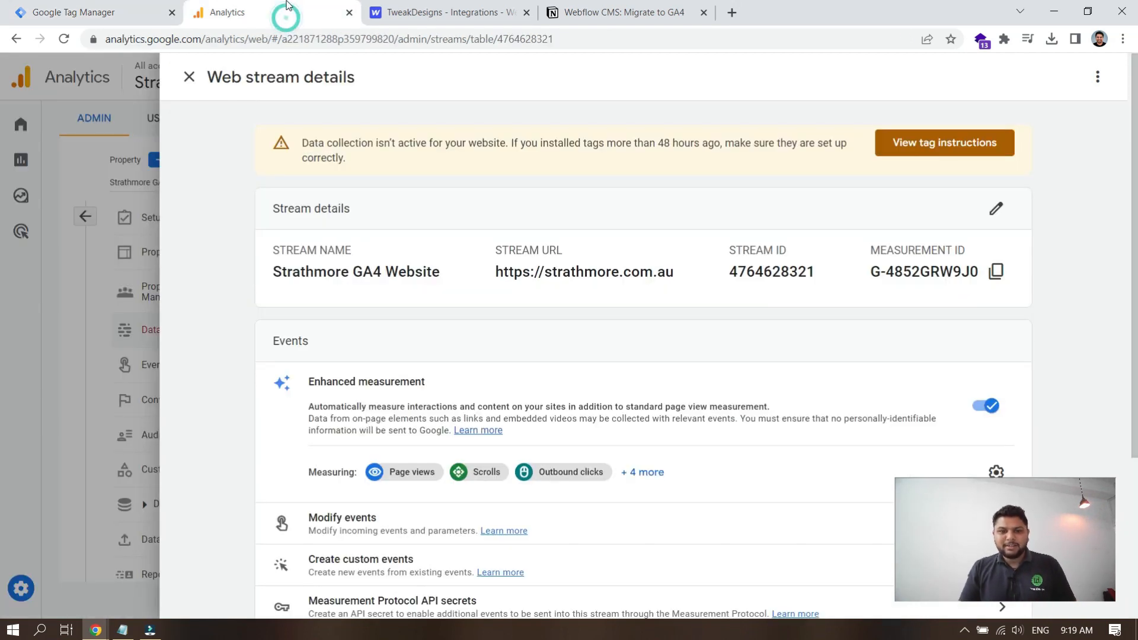
left_click(118, 294)
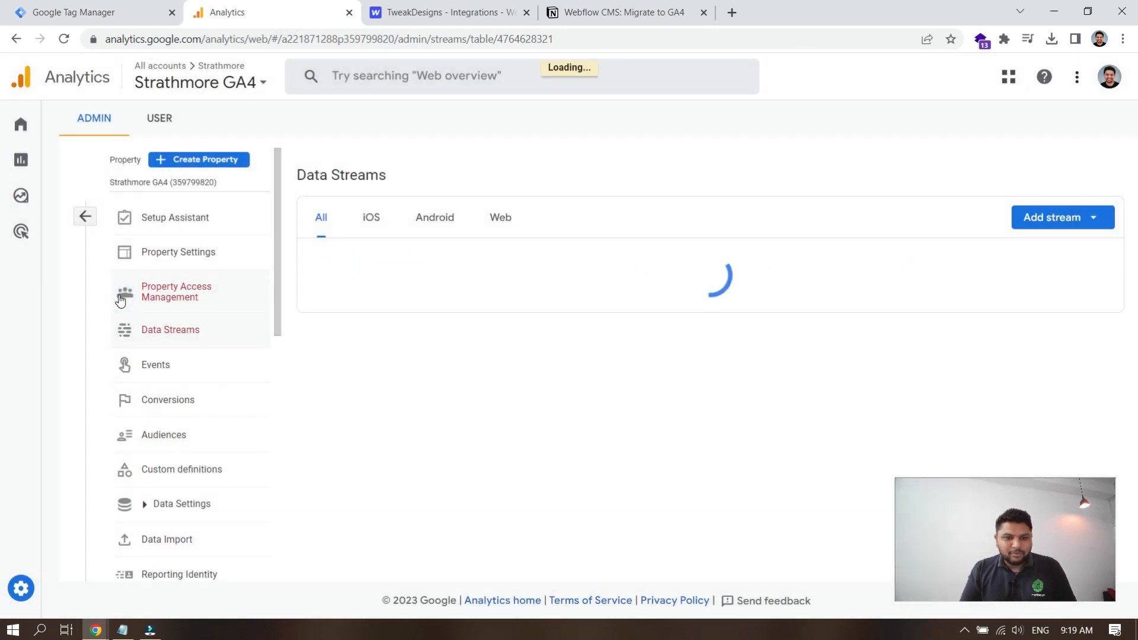
mouse_move(25, 166)
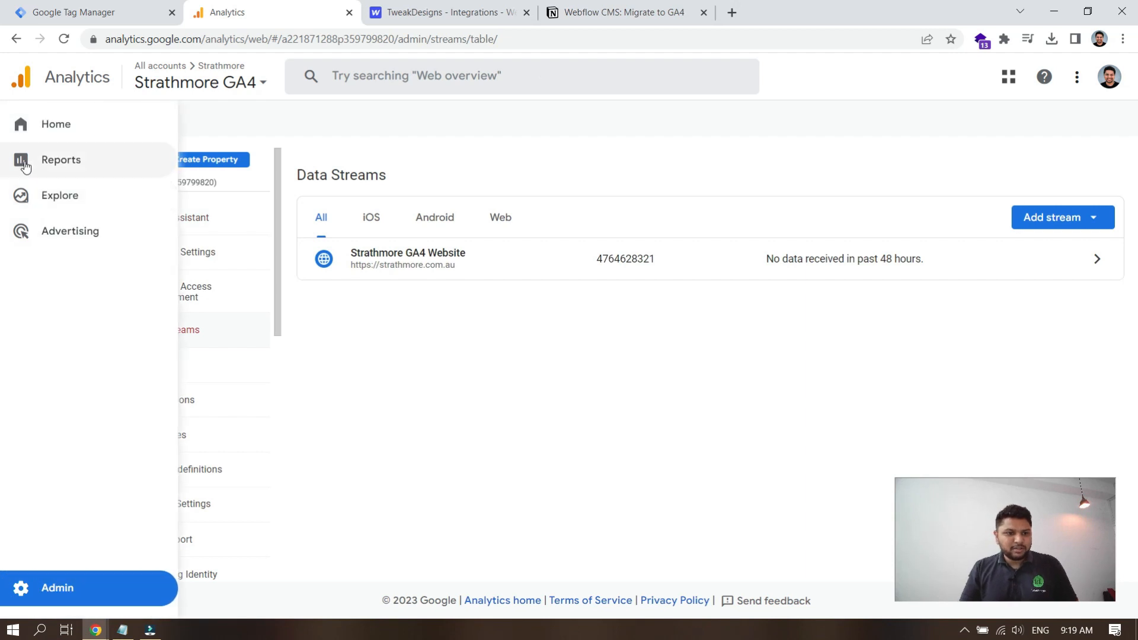
left_click(82, 166)
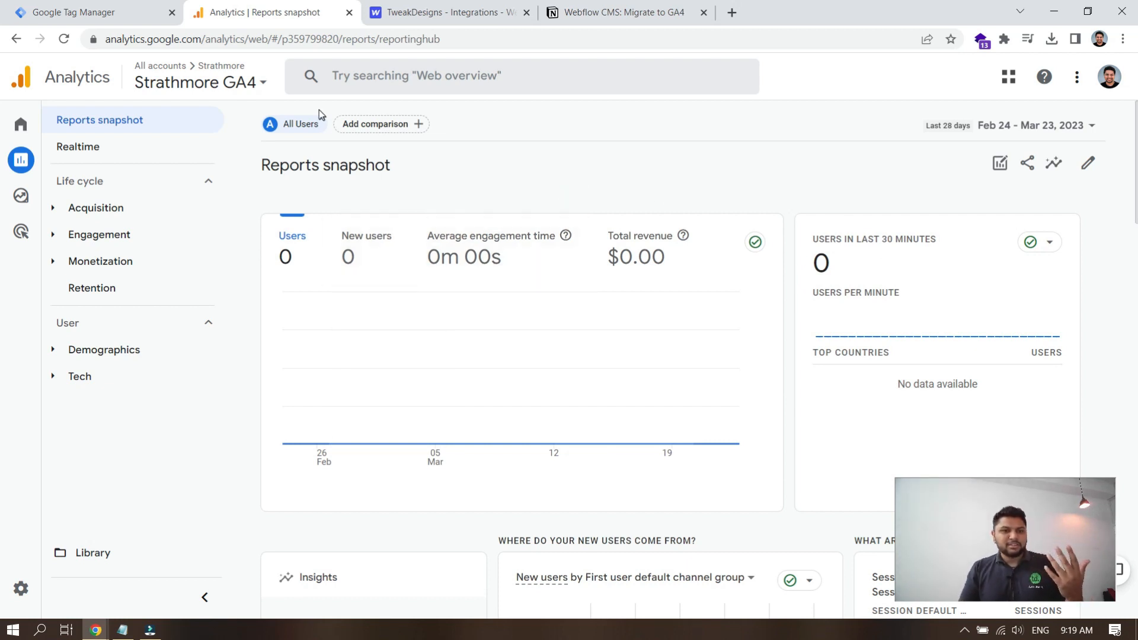
left_click(234, 86)
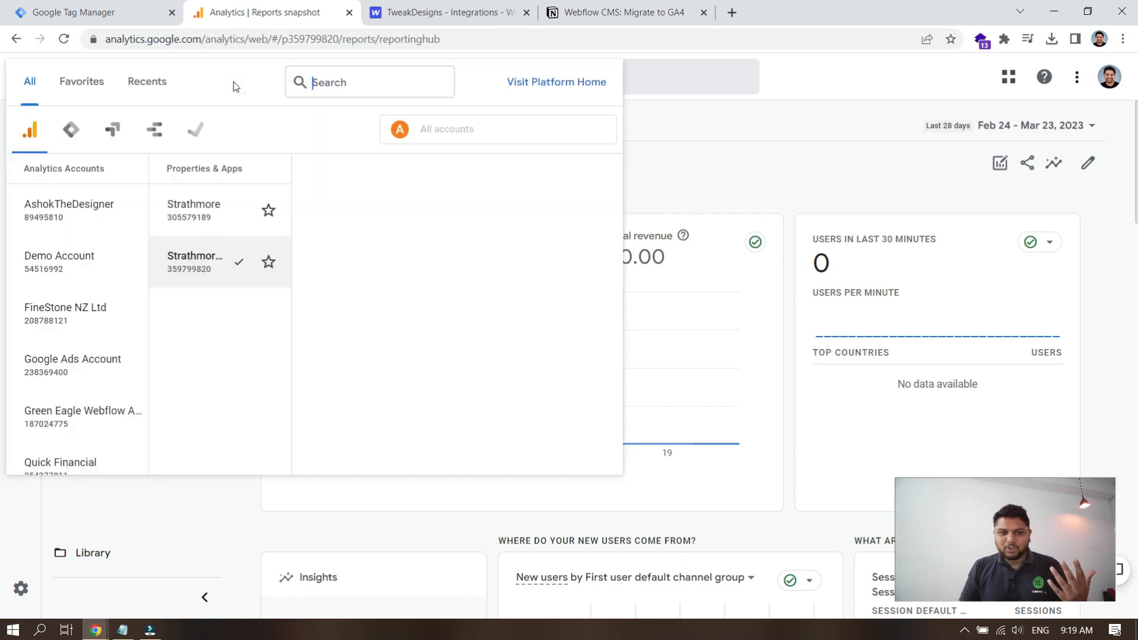
left_click(733, 130)
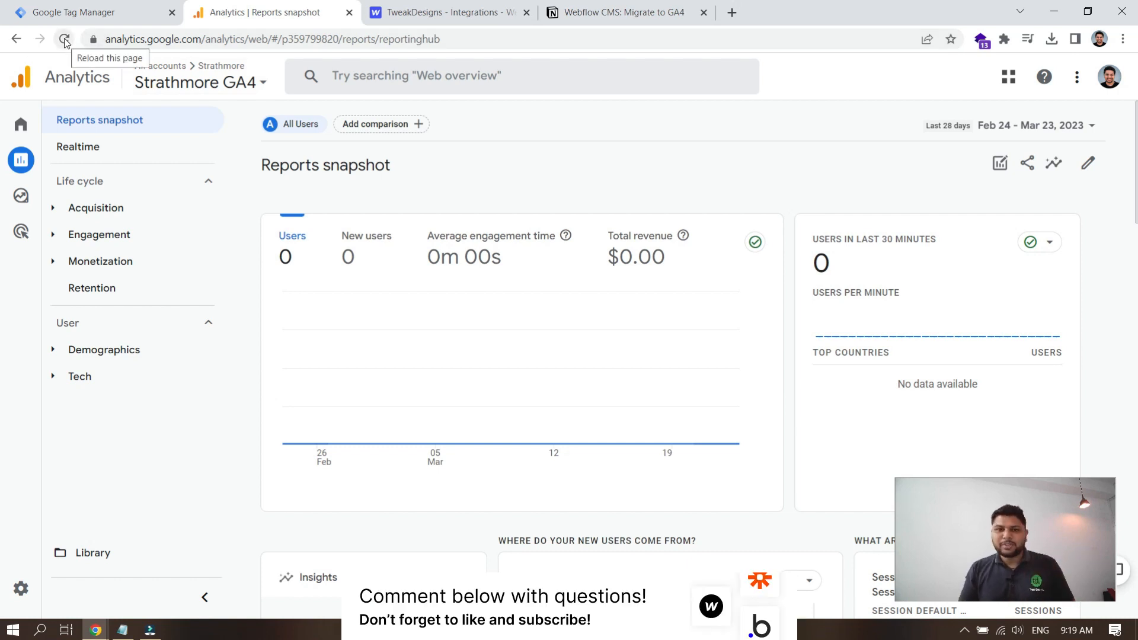
Switch to the Notion page on migrating to GA4 and review its steps alongside Google Analytics
left_click(630, 7)
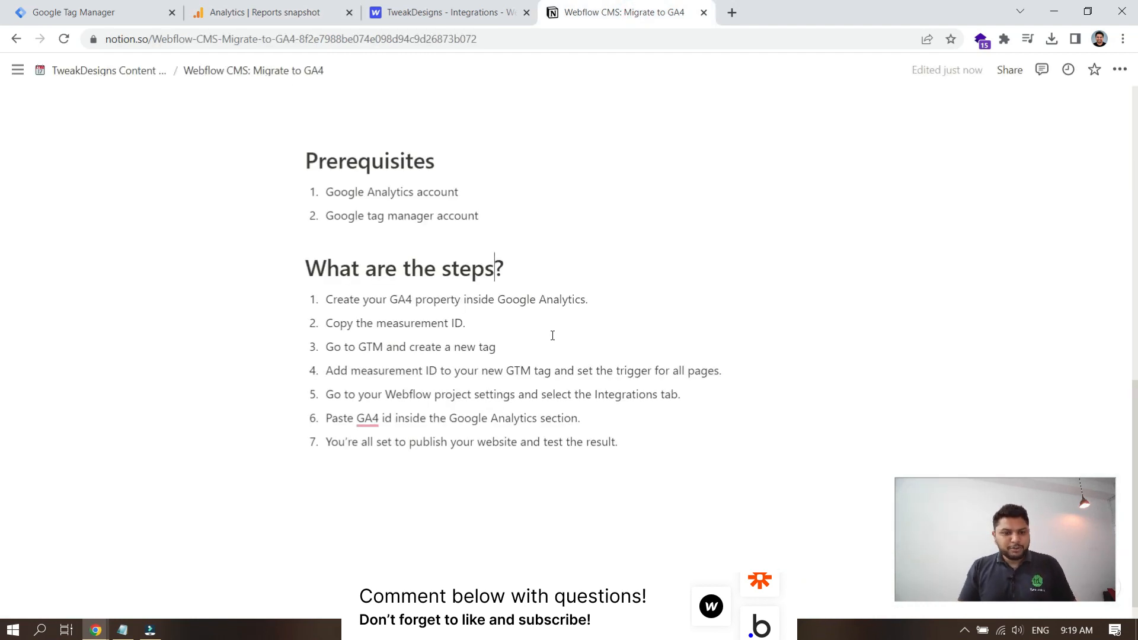
scroll(539, 324, "down", 1)
left_click_drag(399, 272, 550, 264)
left_click_drag(387, 296, 435, 300)
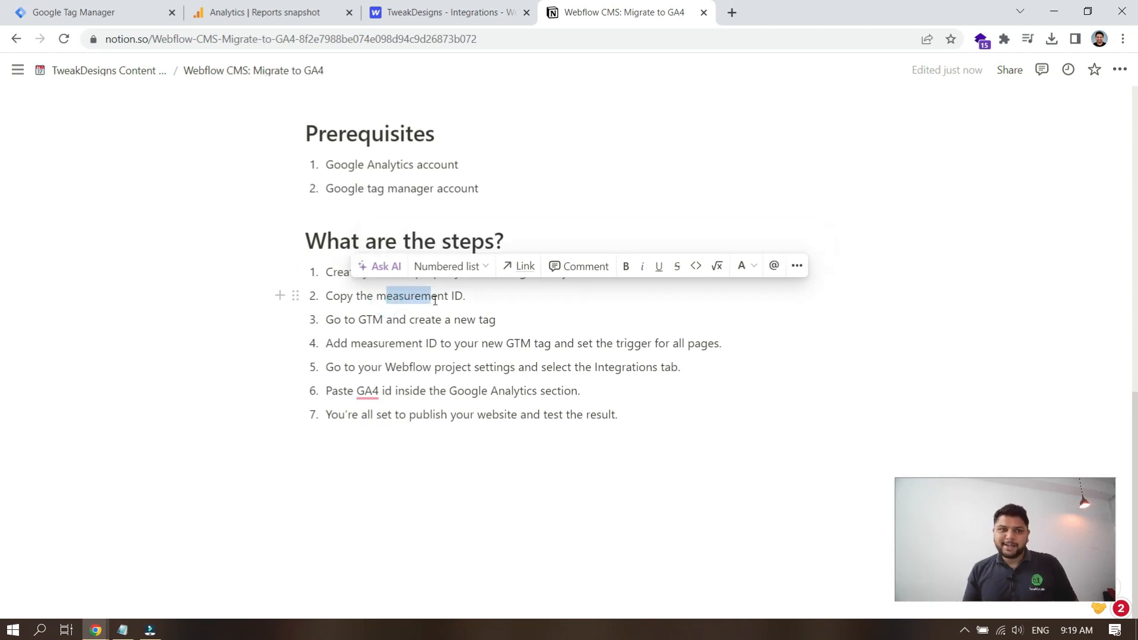
left_click(297, 5)
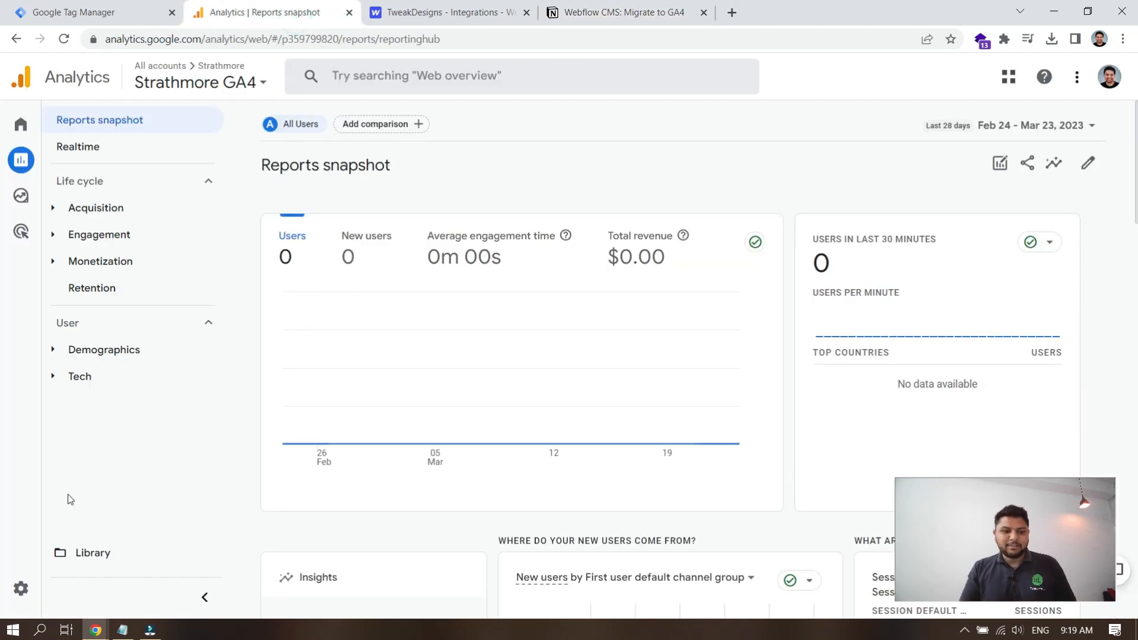
left_click(595, 6)
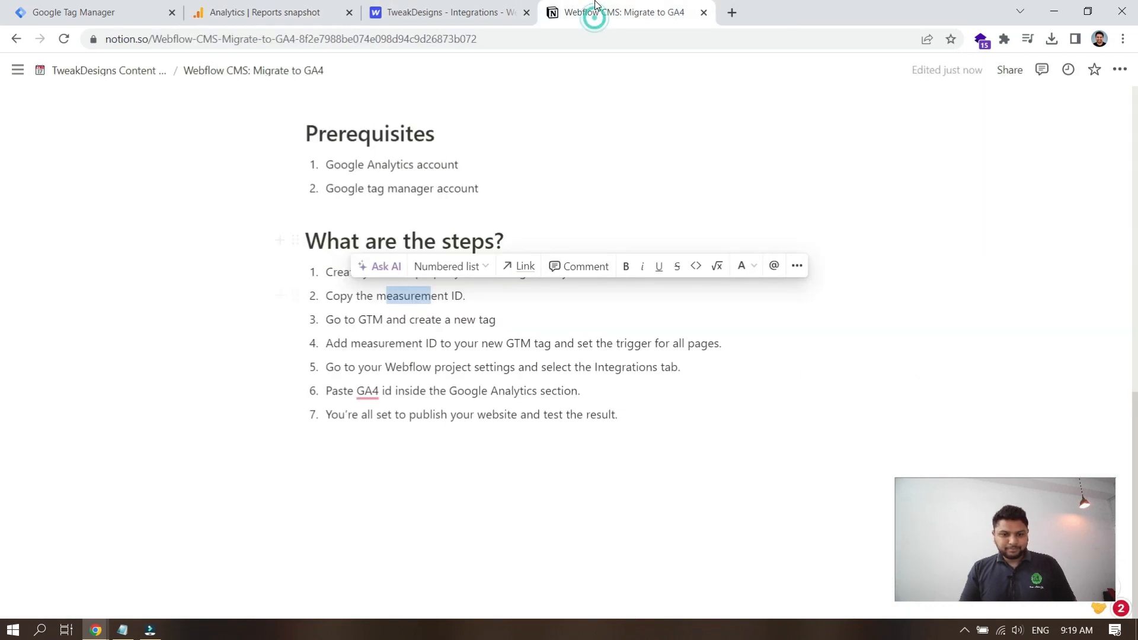
Switch to Google Analytics, open the admin settings and check the Strathmore account's property list
left_click(299, 12)
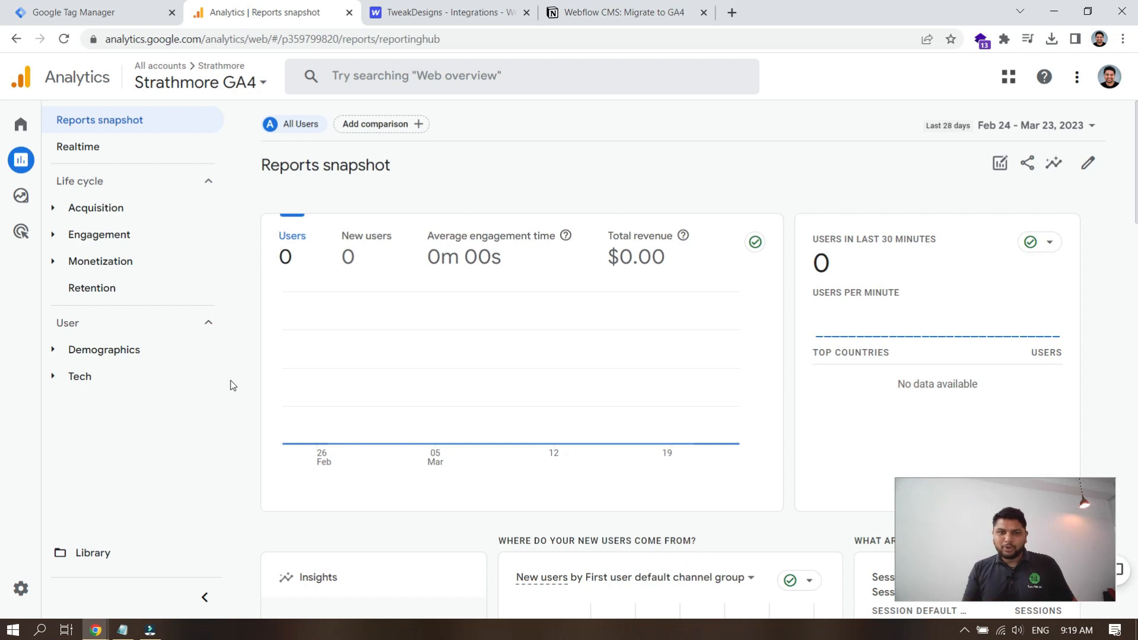
left_click(27, 594)
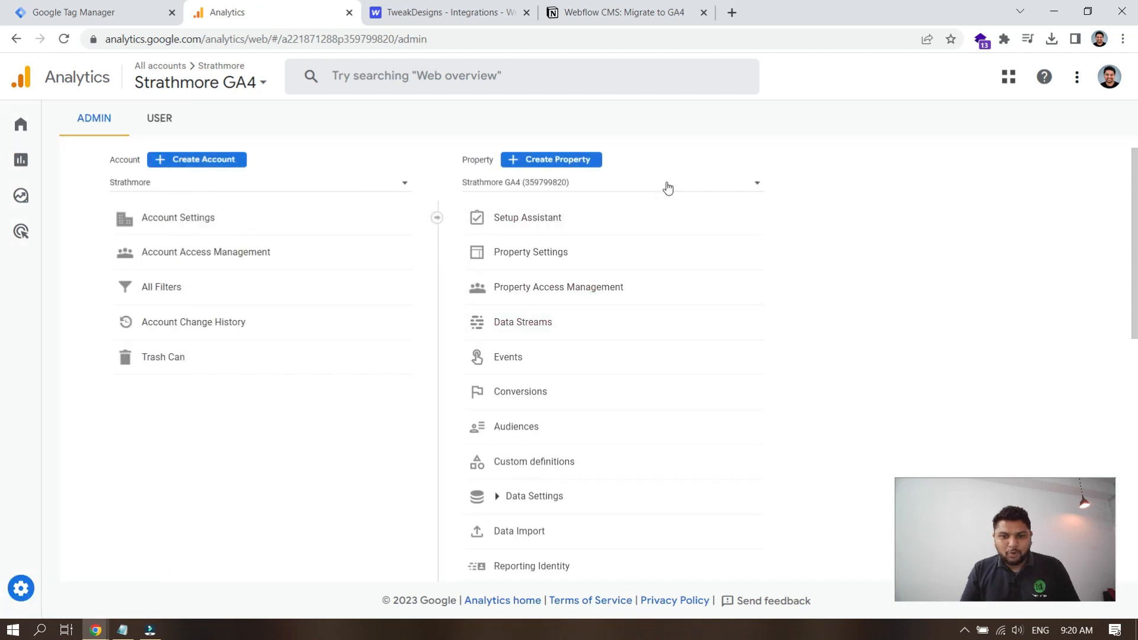
left_click(666, 184)
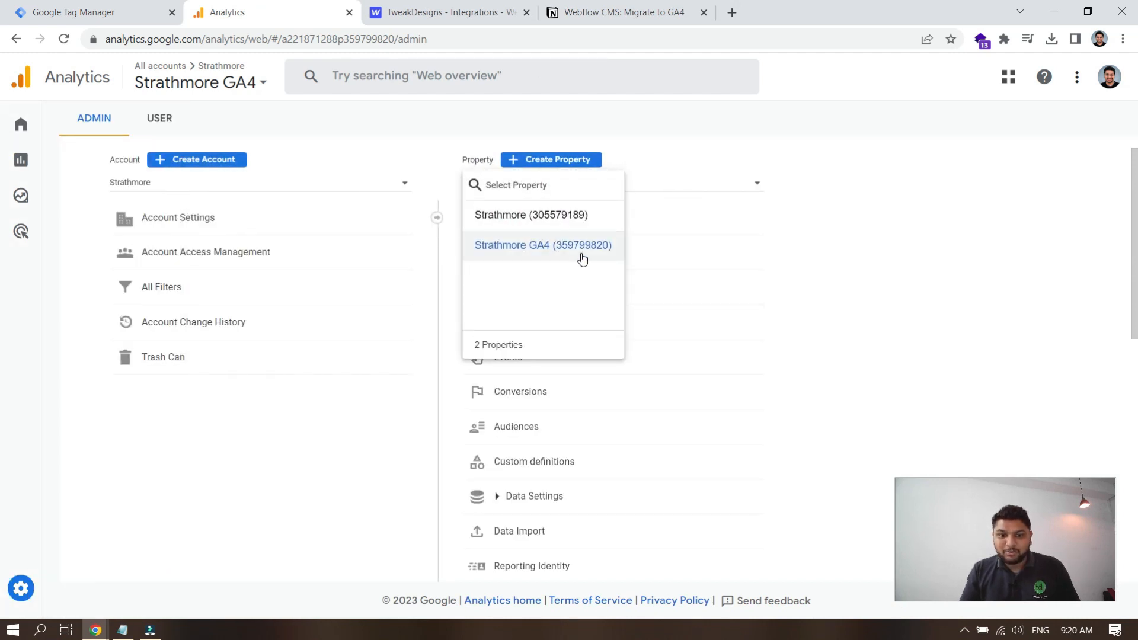
left_click(877, 300)
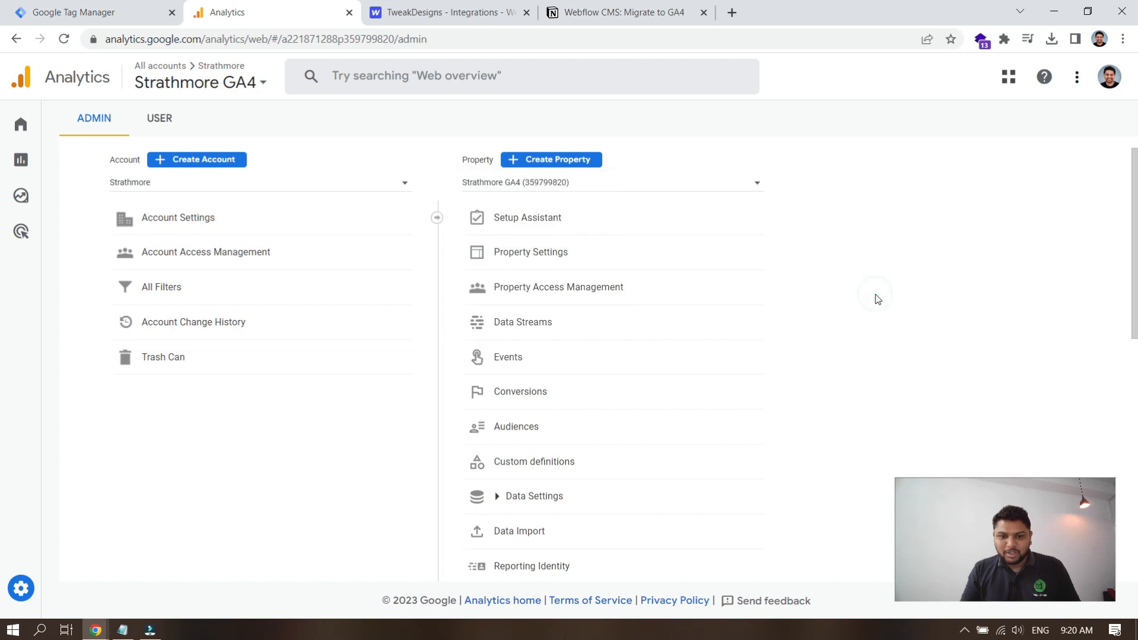
Review the Strathmore GA4 property settings and open the Strathmore GA4 Website stream's details to locate its measurement ID
left_click(530, 253)
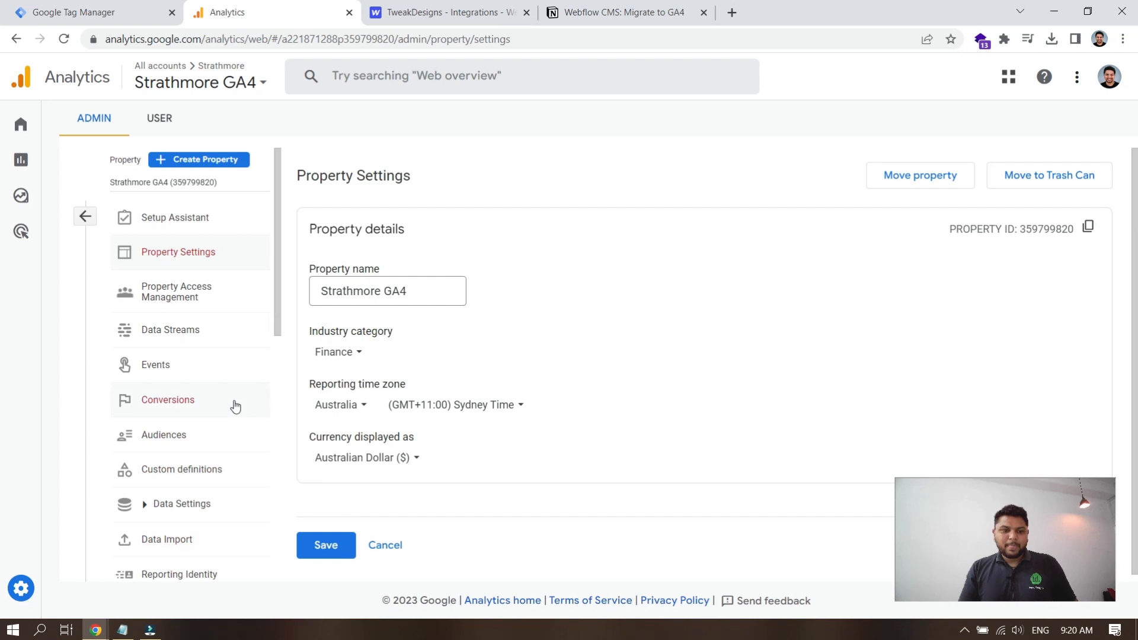
left_click(184, 339)
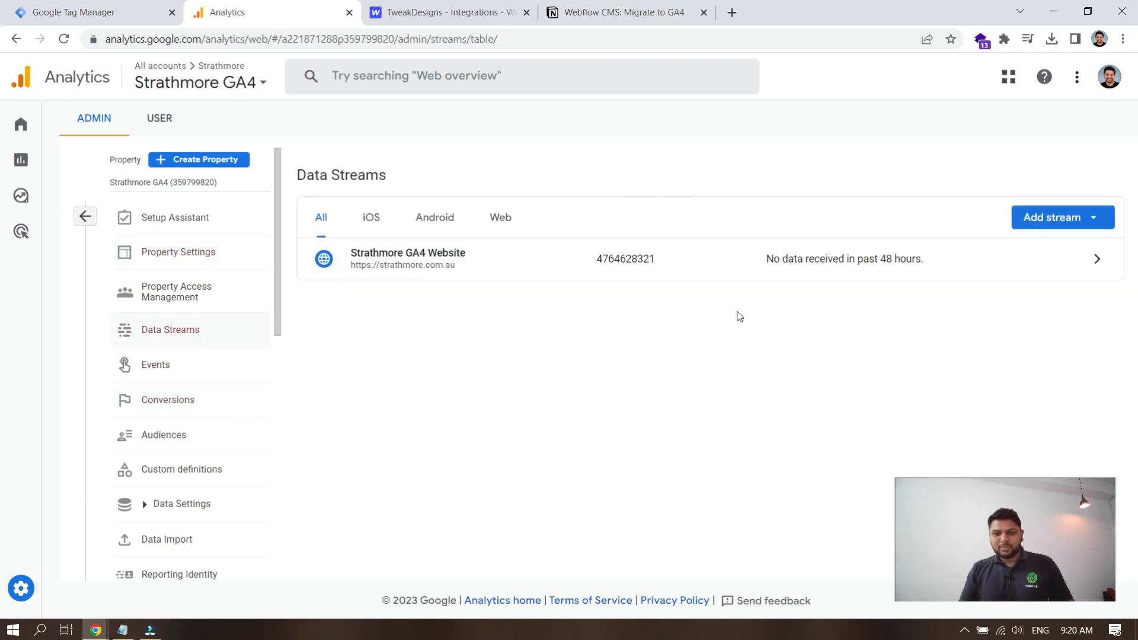
left_click(1077, 266)
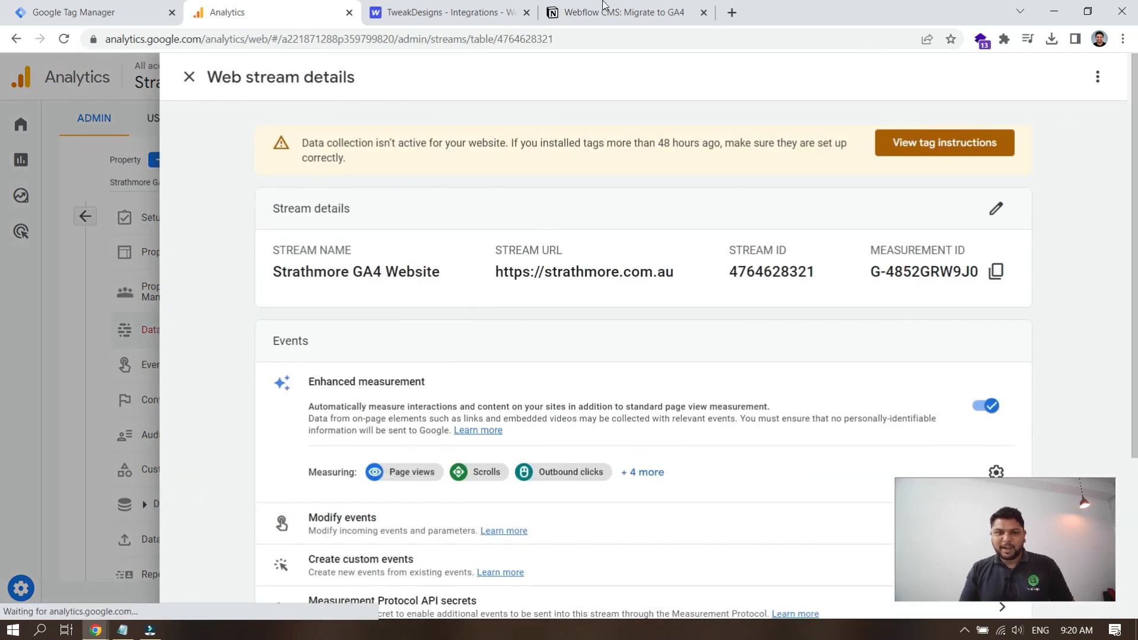
Switch to the Notion page and review the steps on creating the tag and adding the measurement ID, checking the Tag Manager workspace alongside
left_click(603, 4)
left_click(460, 327)
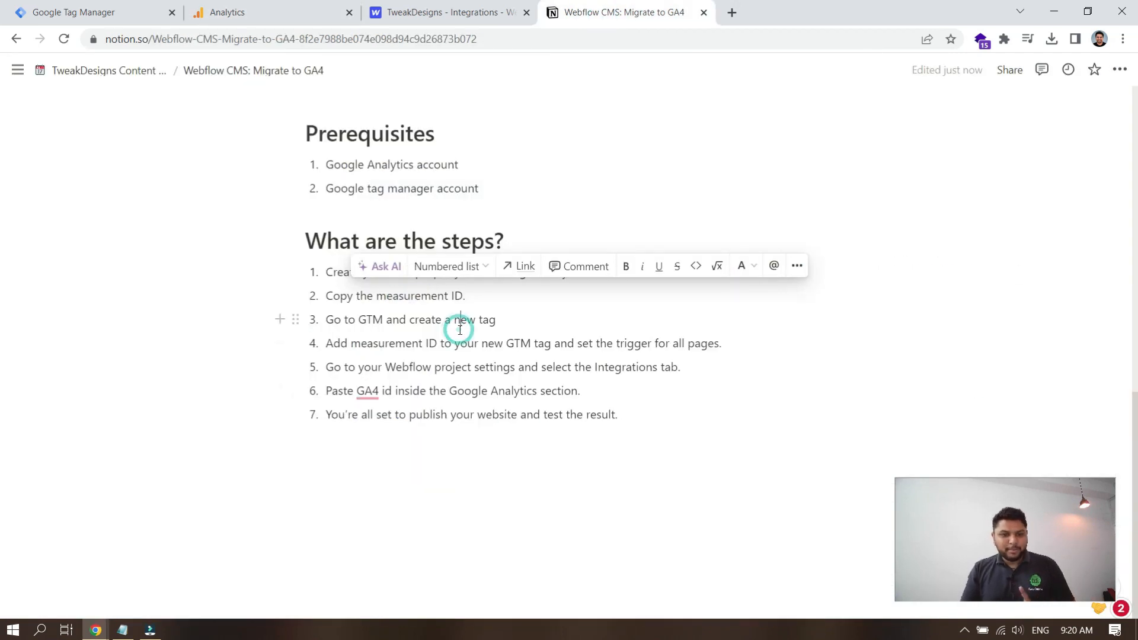
left_click_drag(368, 320, 473, 319)
left_click(432, 319)
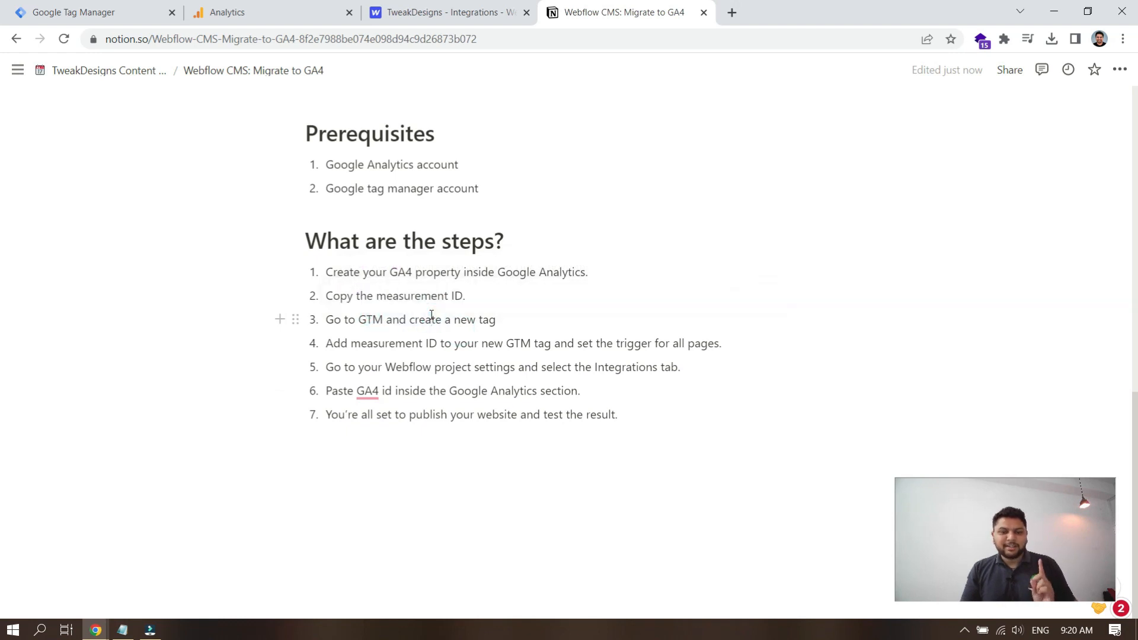
left_click(82, 7)
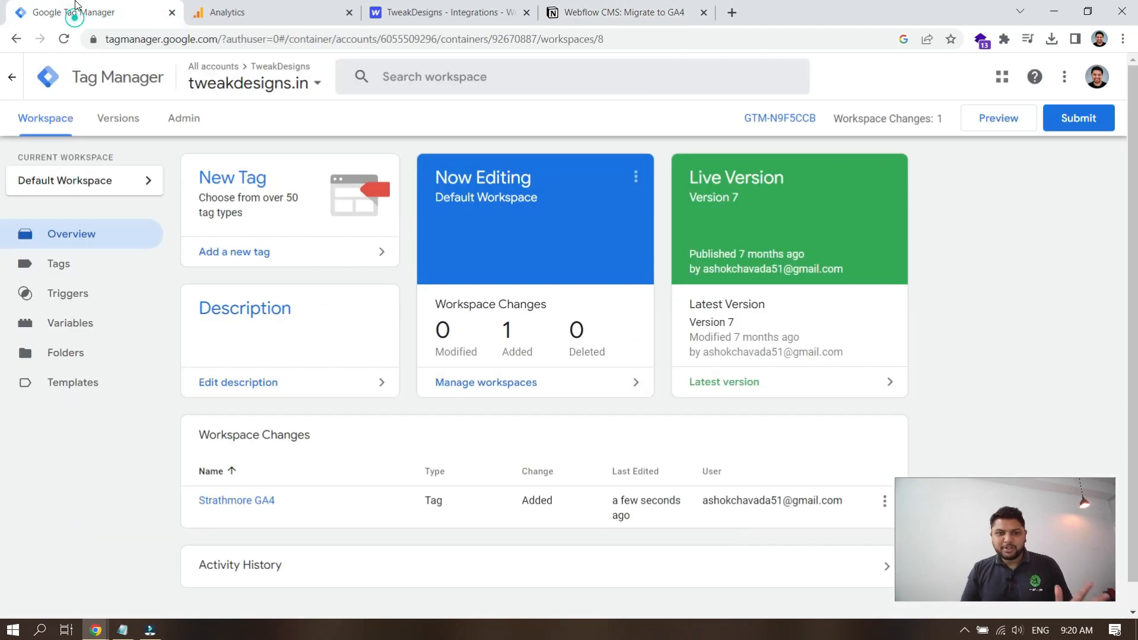
left_click(658, 7)
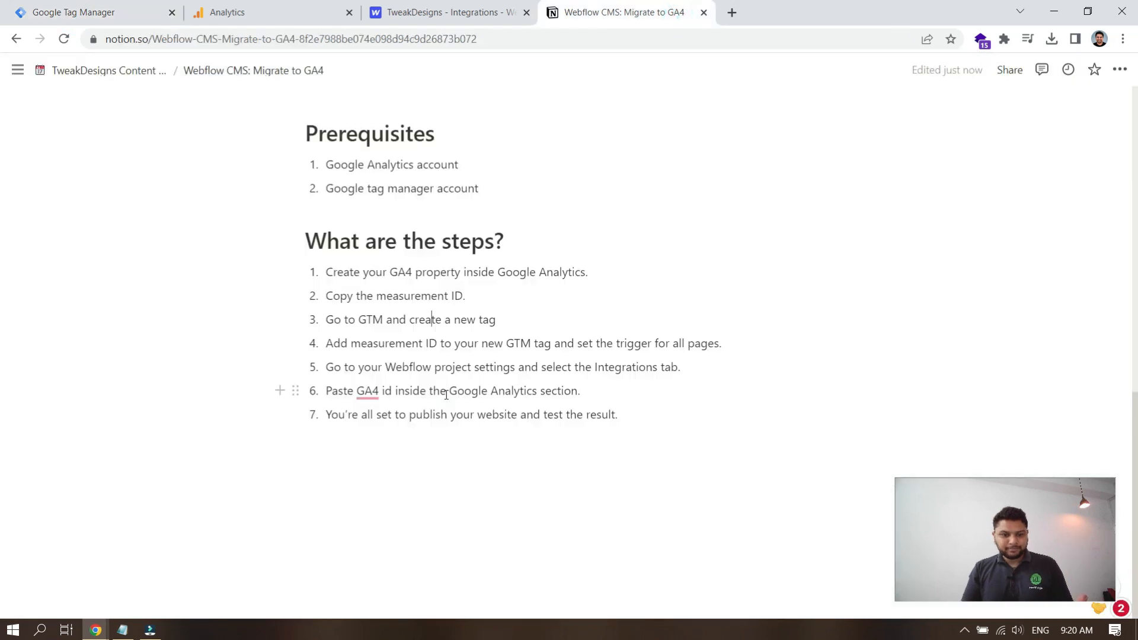
left_click_drag(351, 344, 454, 344)
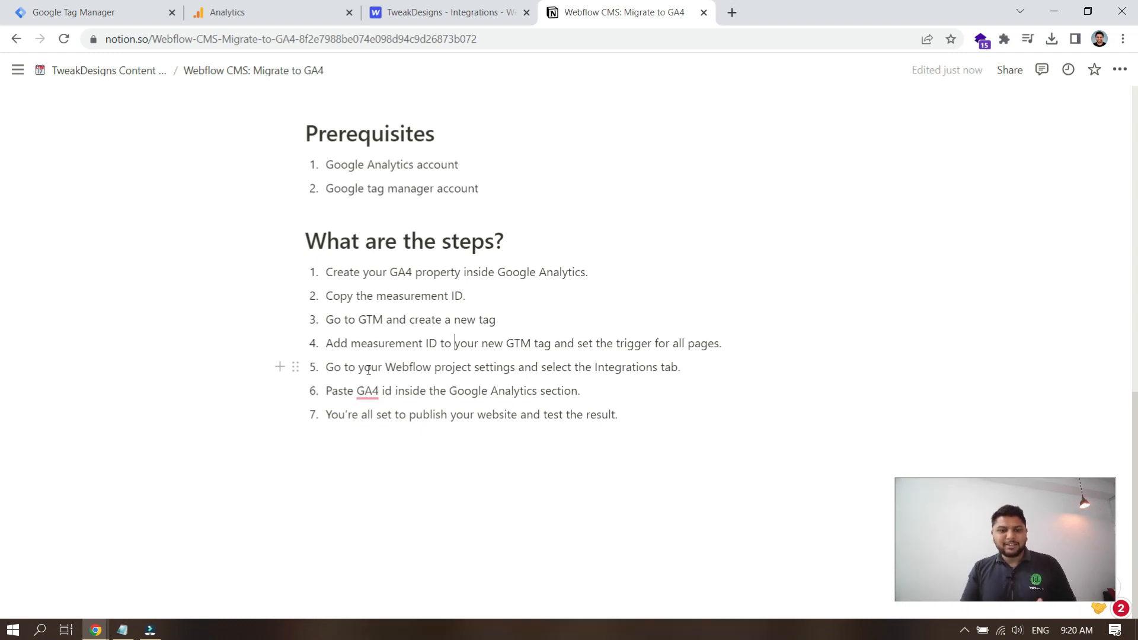
Switch to Webflow and check the Google Analytics measurement ID field in the TweakDesigns integrations against the Notion steps
left_click(469, 7)
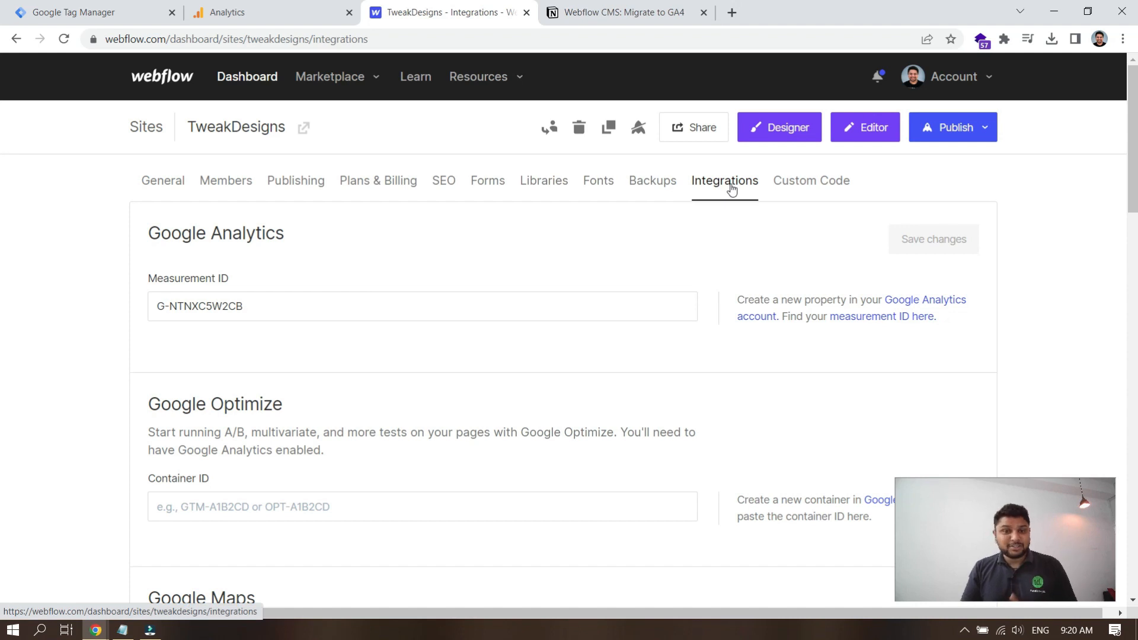
left_click(644, 5)
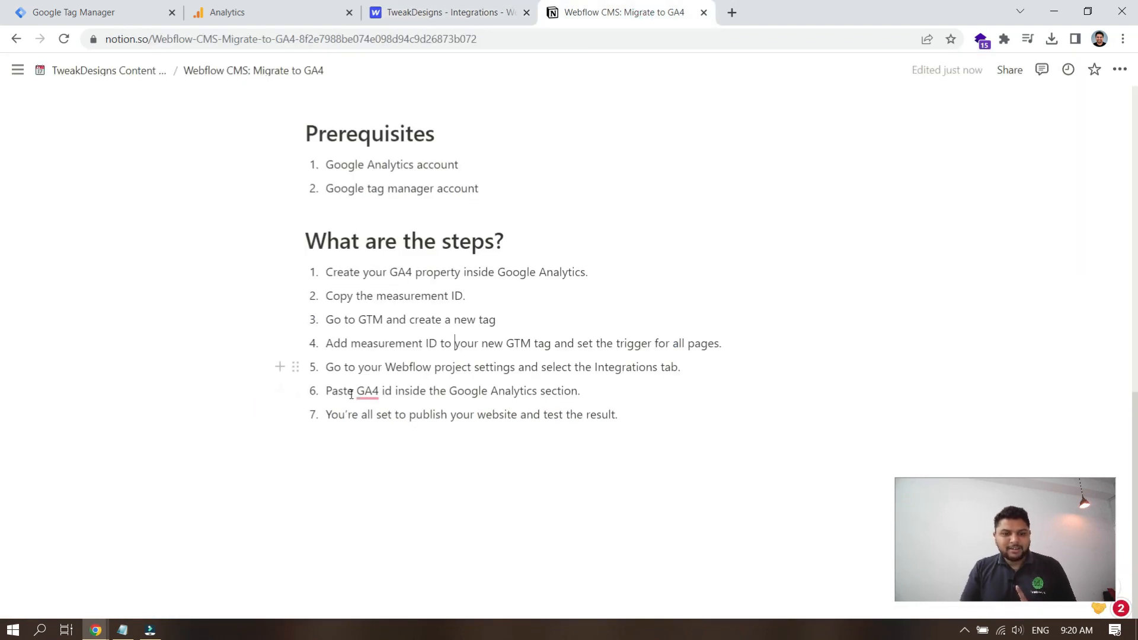
left_click(417, 4)
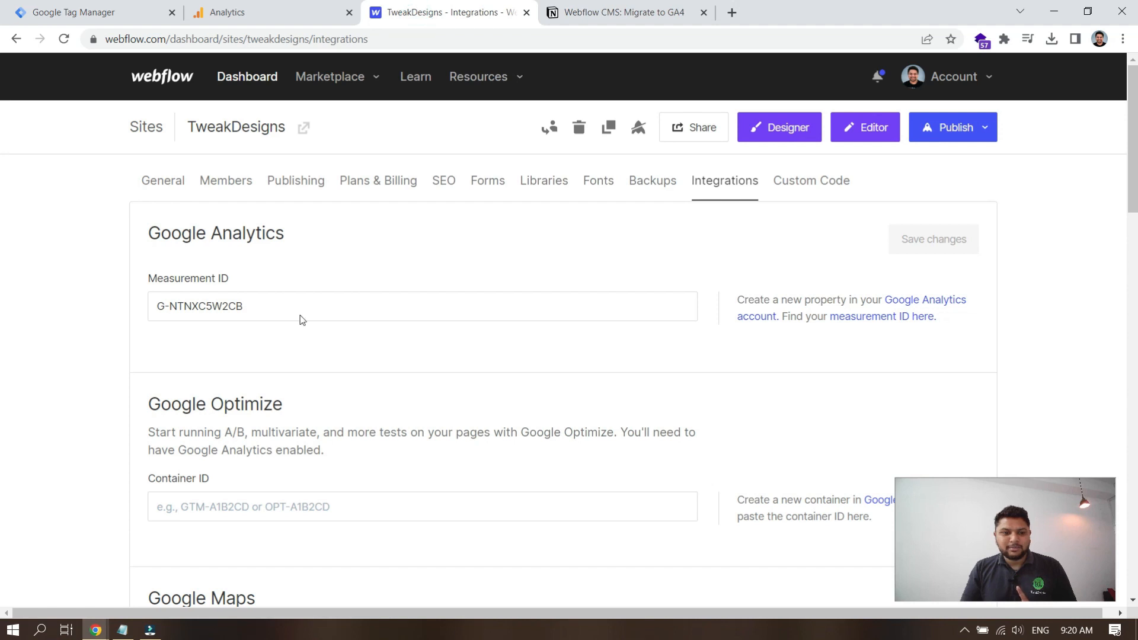
left_click(277, 298)
Review the final publish-and-test step in Notion, return to Webflow and check the TweakDesigns site's publish options without publishing
left_click(619, 6)
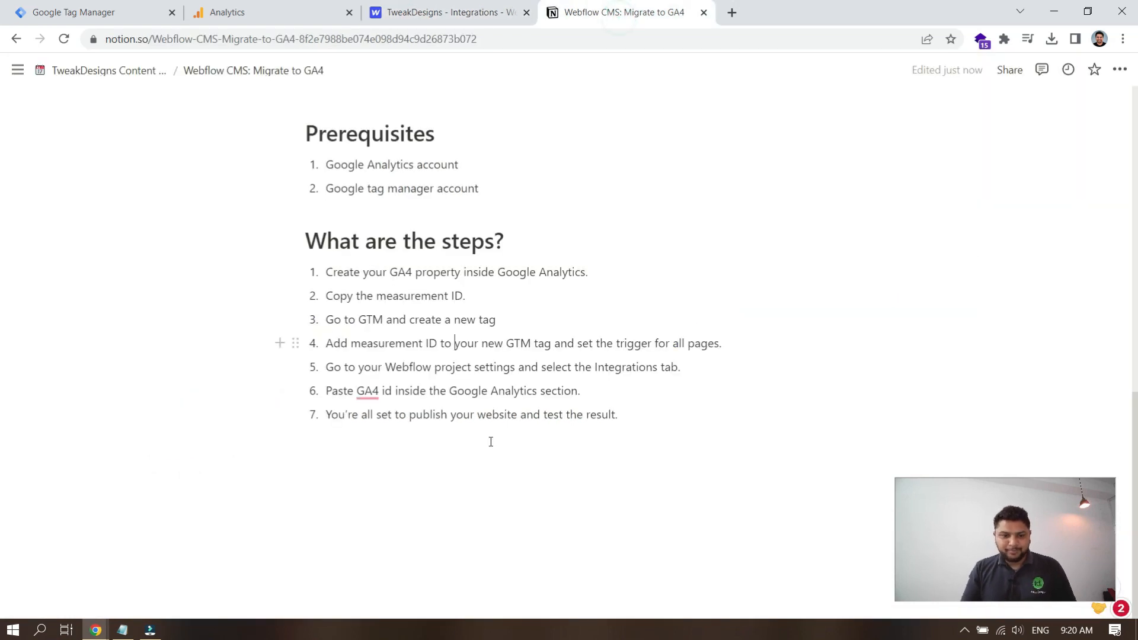
left_click_drag(388, 415, 642, 419)
left_click(642, 419)
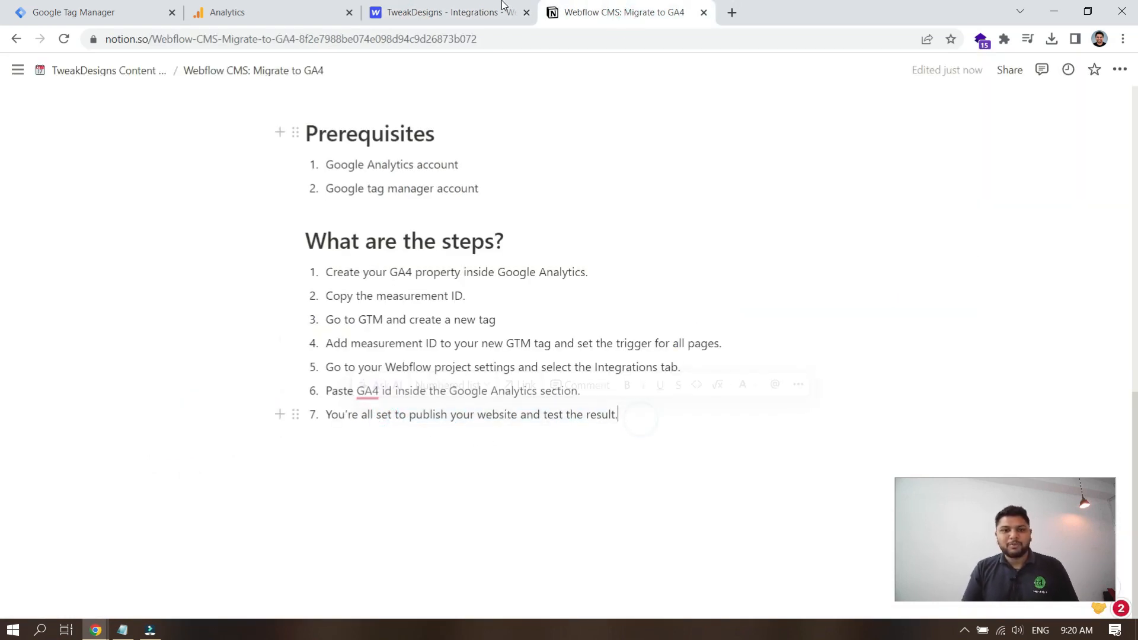
left_click(498, 10)
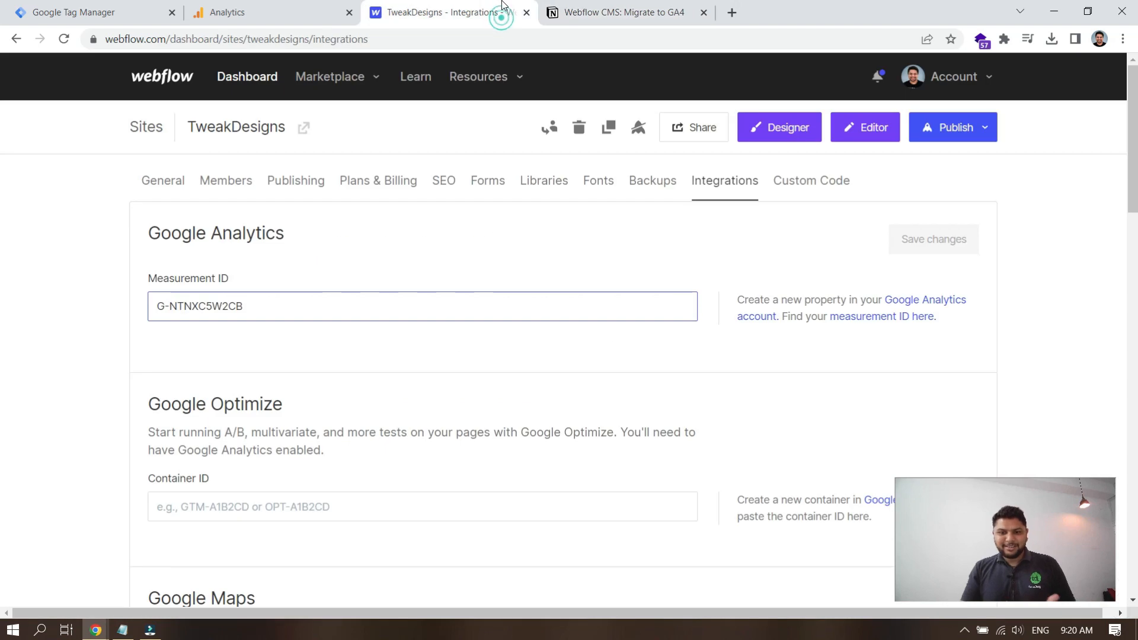
left_click(984, 126)
left_click(1070, 279)
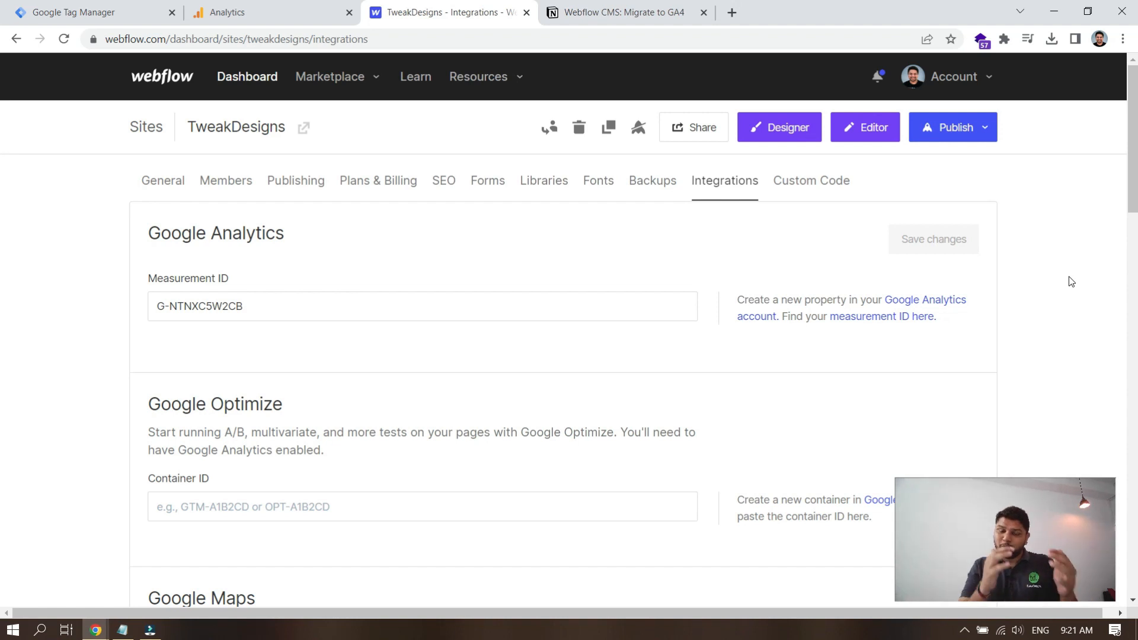
Look over the site's other integrations and examine the Google Analytics script in its custom head code
scroll(1068, 276, "down", 3)
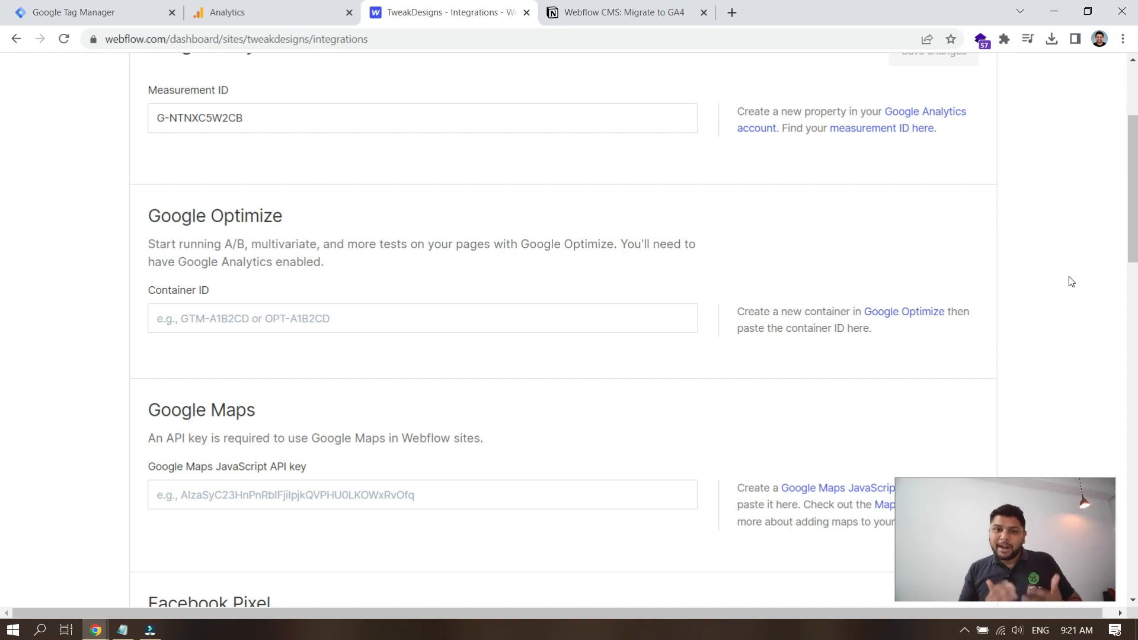
scroll(1068, 276, "up", 3)
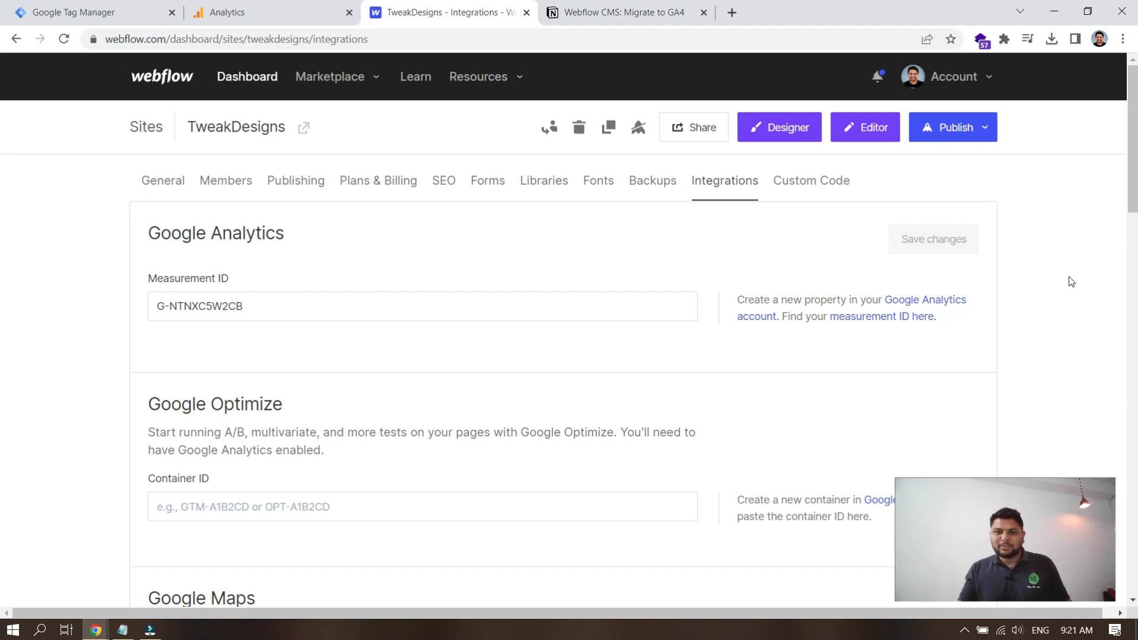
left_click(810, 181)
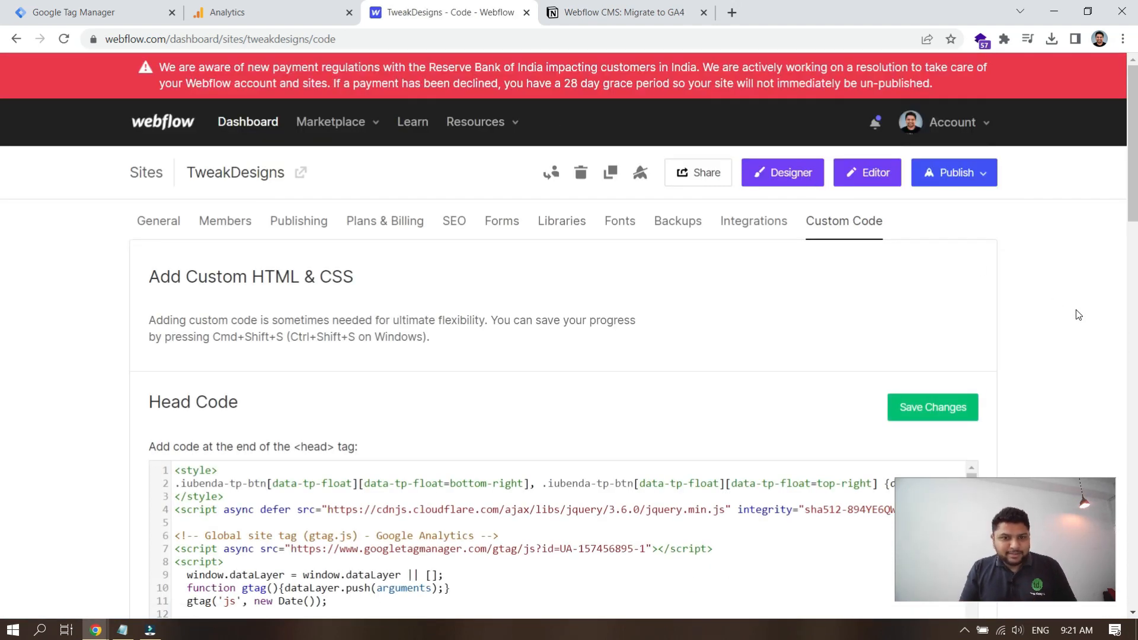
scroll(1078, 314, "down", 4)
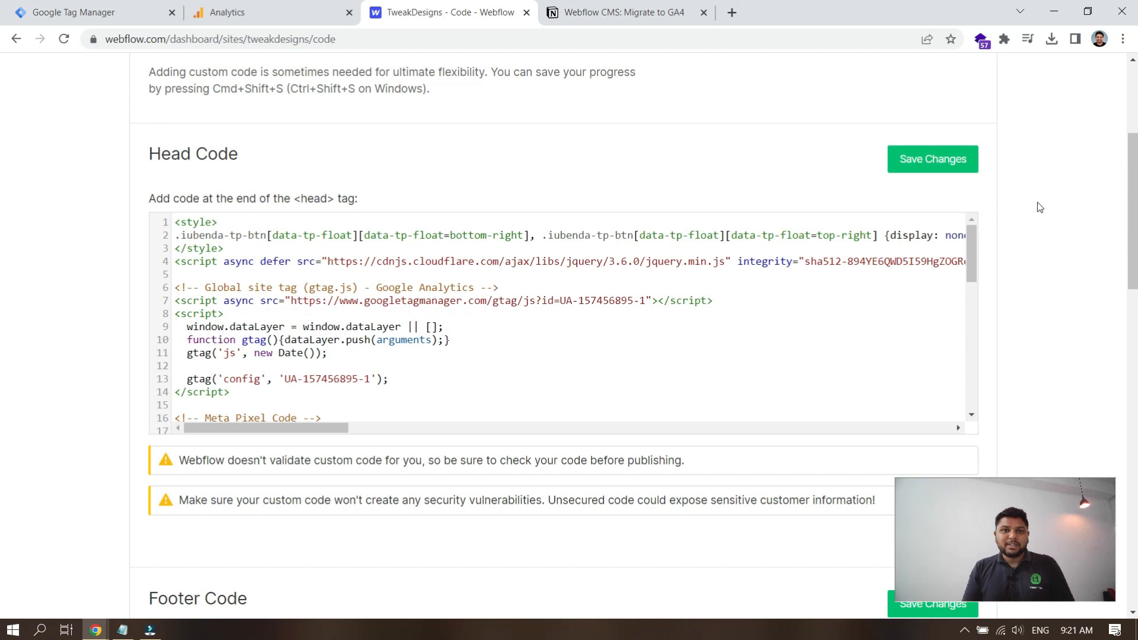
left_click_drag(958, 535, 511, 236)
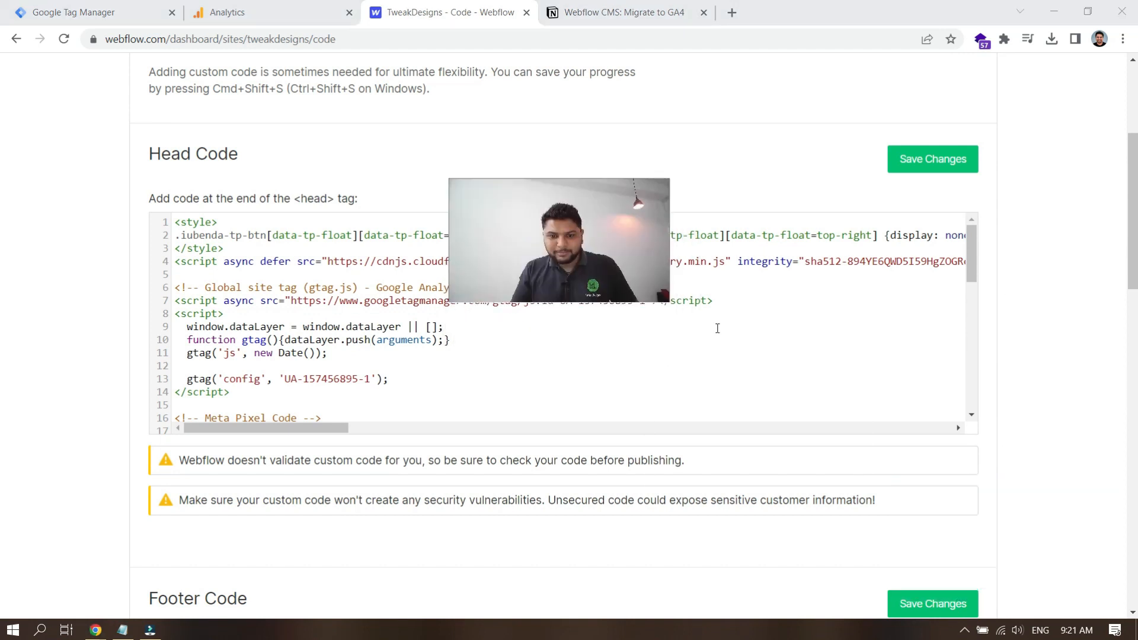
left_click_drag(666, 300, 910, 437)
left_click_drag(705, 304, 617, 269)
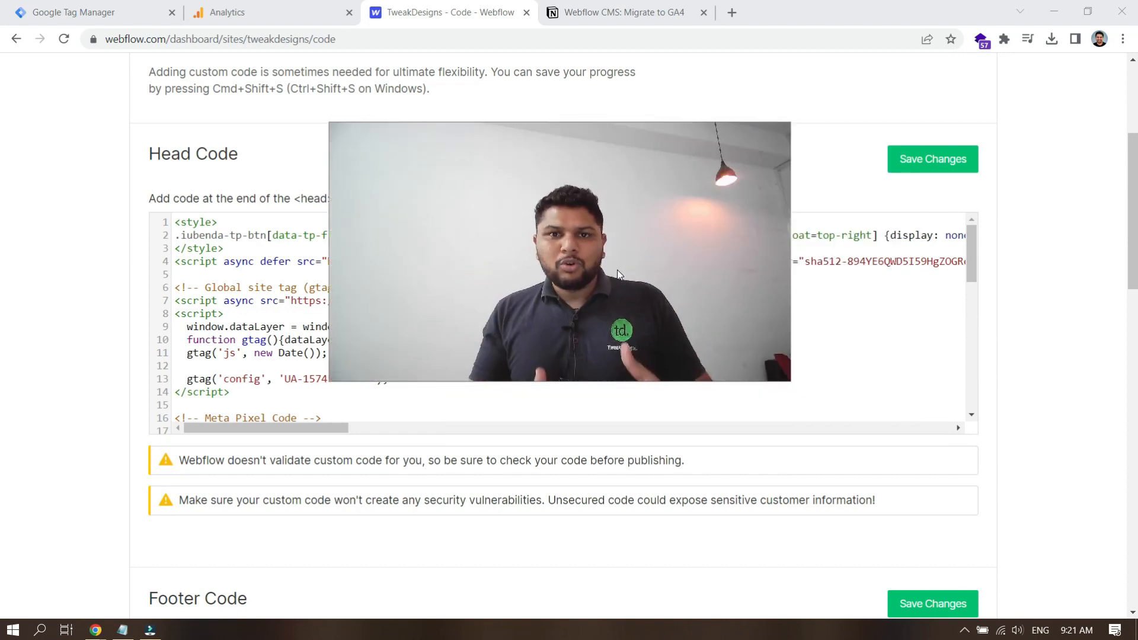